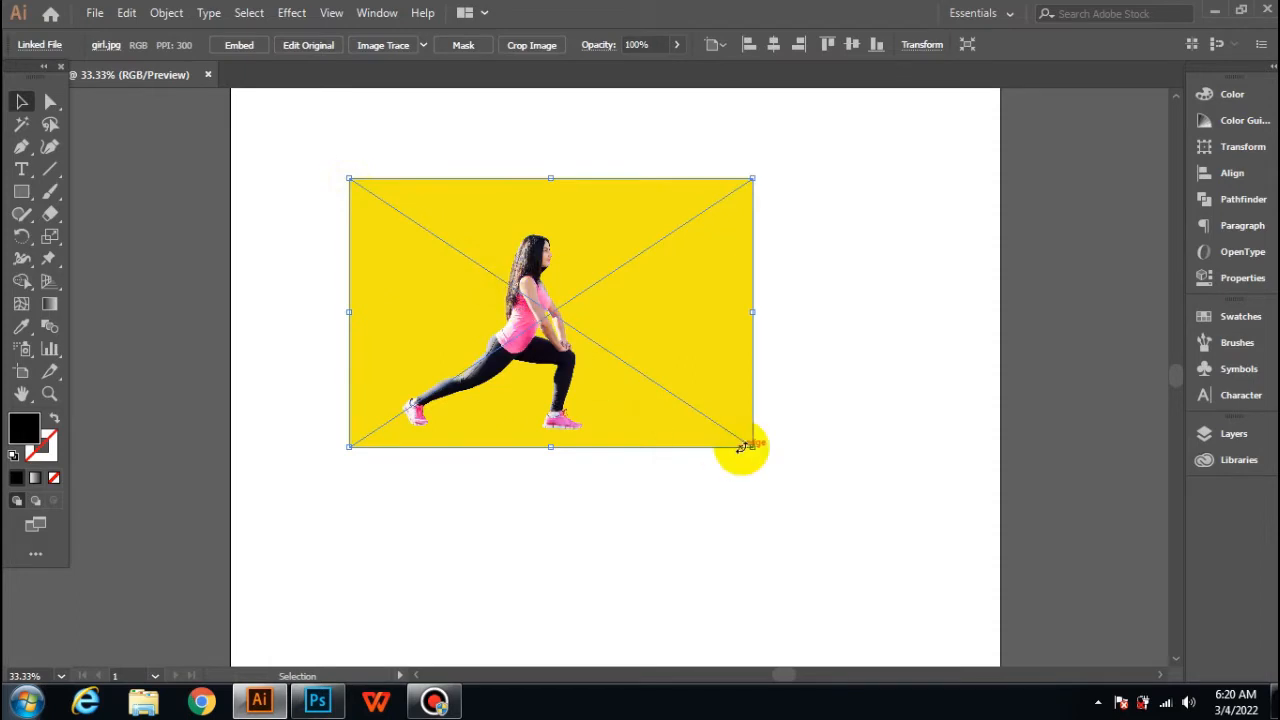
Enlarge the girl.jpg image to about 1867 × 1245 px and centre it across the upper part of the artboard.
drag(750, 445, 831, 546)
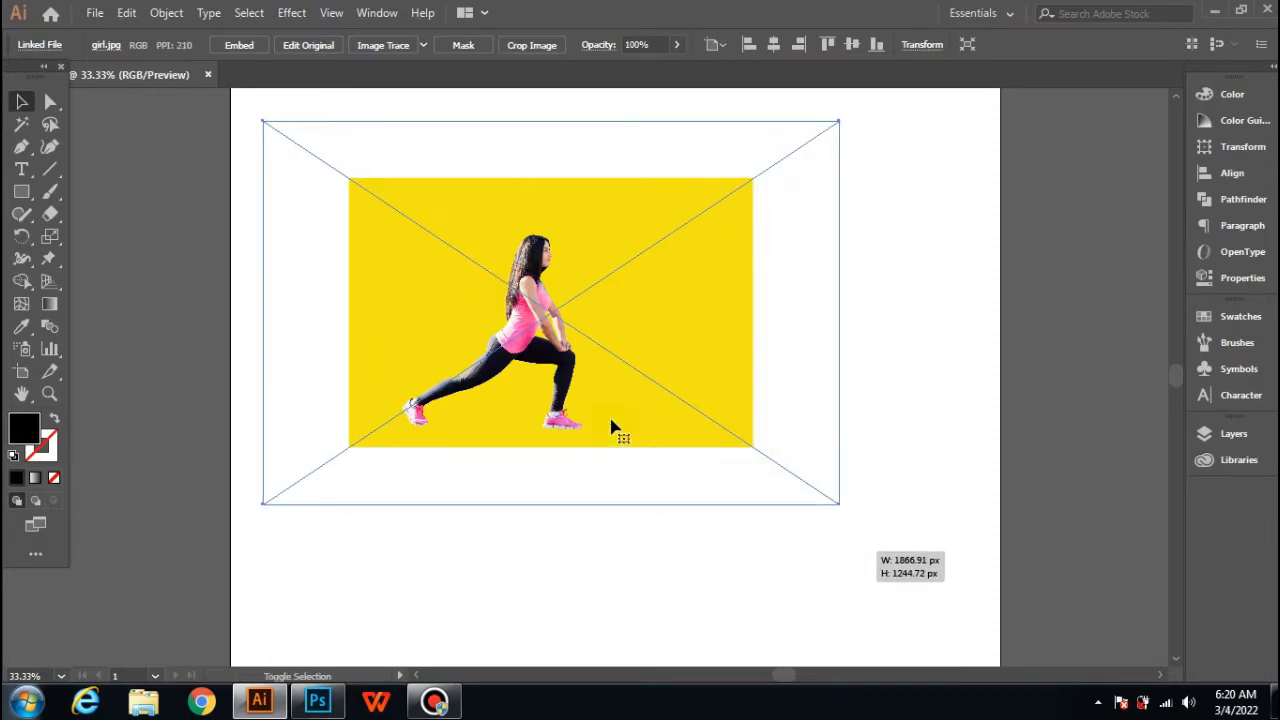
drag(490, 346, 545, 356)
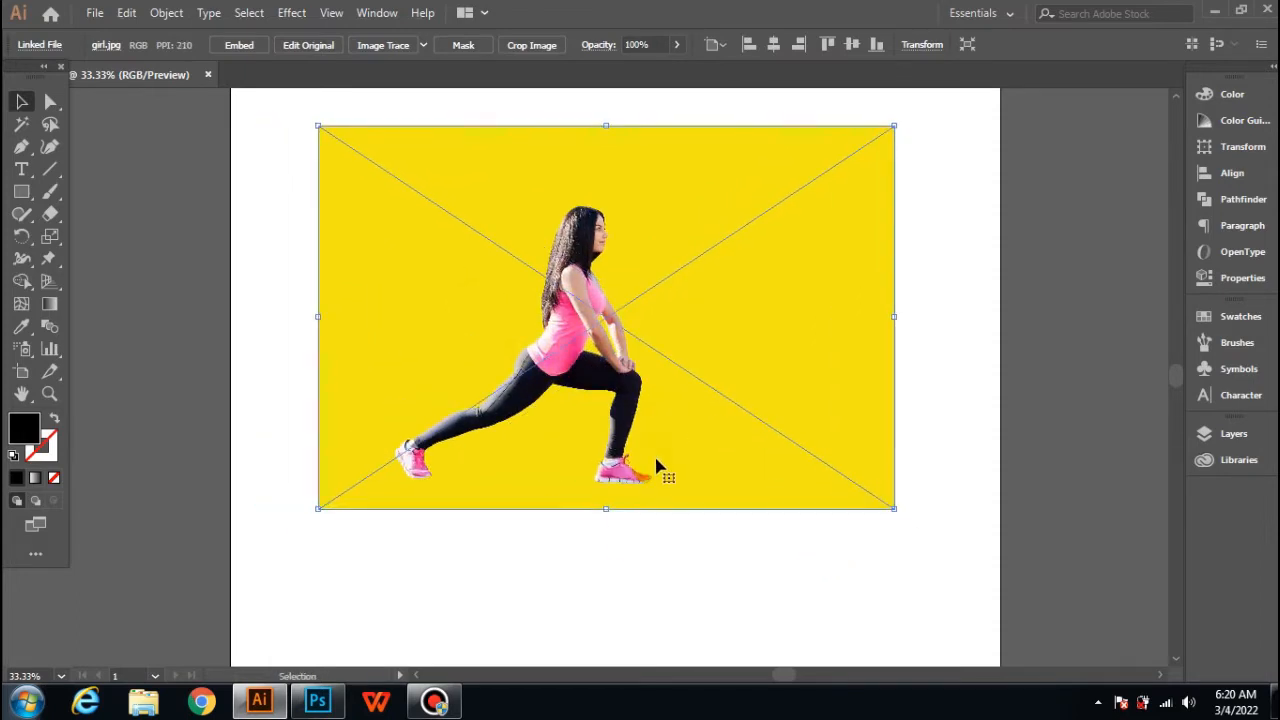
click(634, 543)
Add the text YOGA below the woman and set its font to Asectica Simple Demo.
click(21, 169)
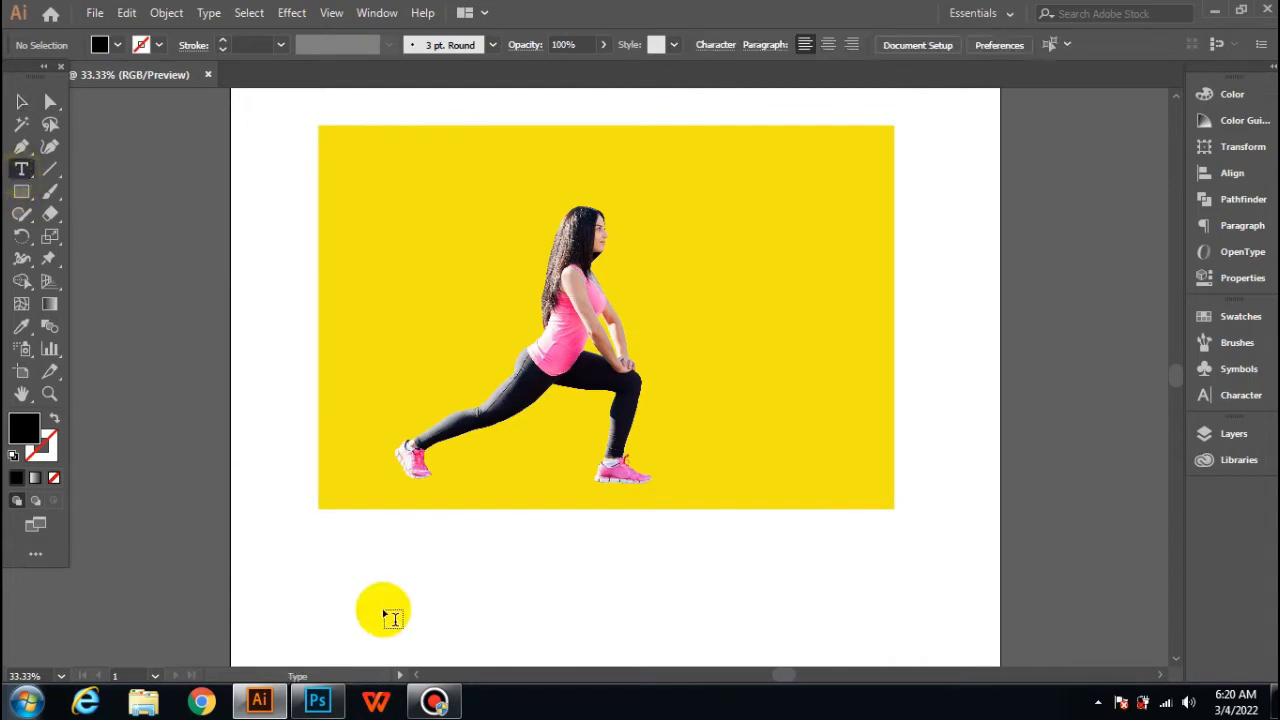
click(388, 575)
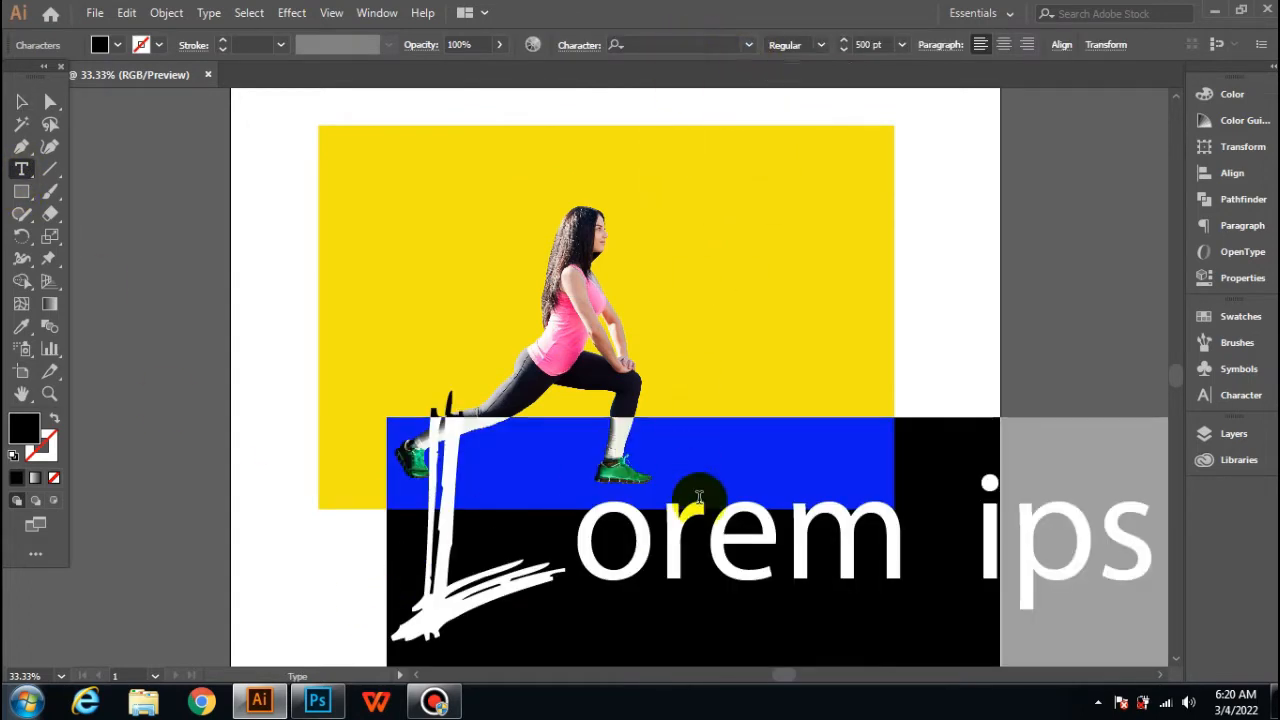
text(YOGA)
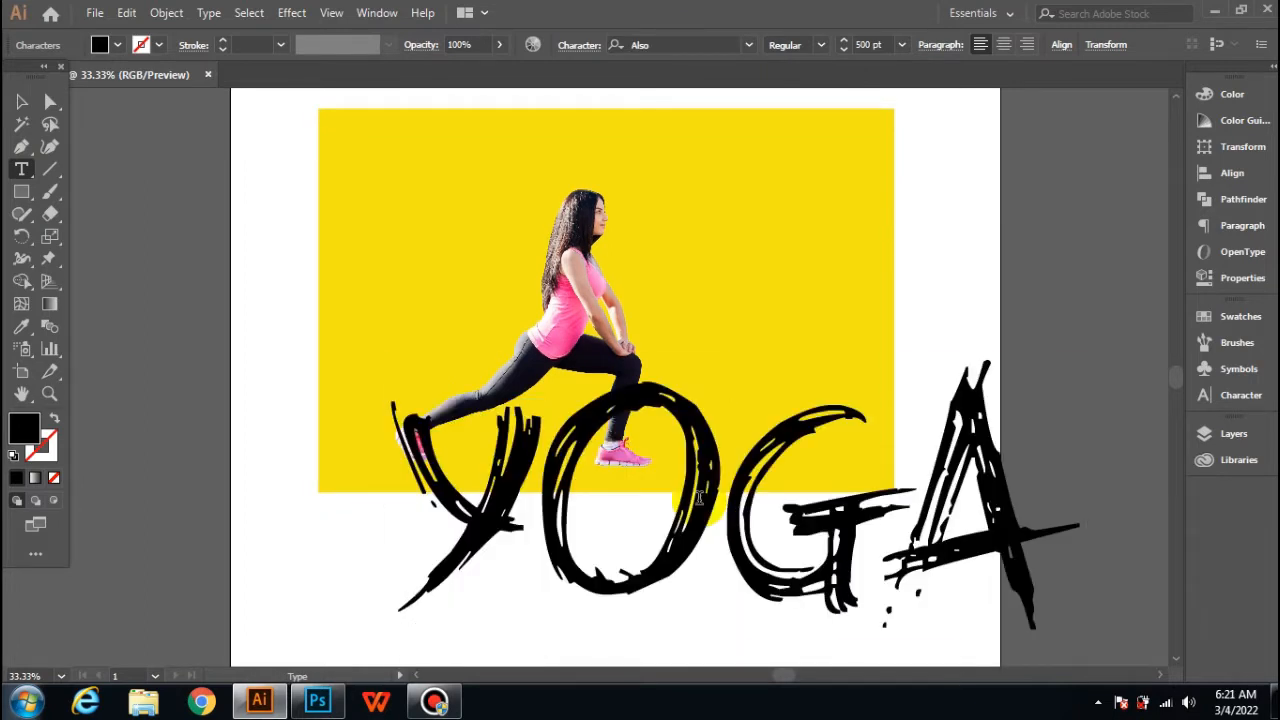
key(ctrl+a)
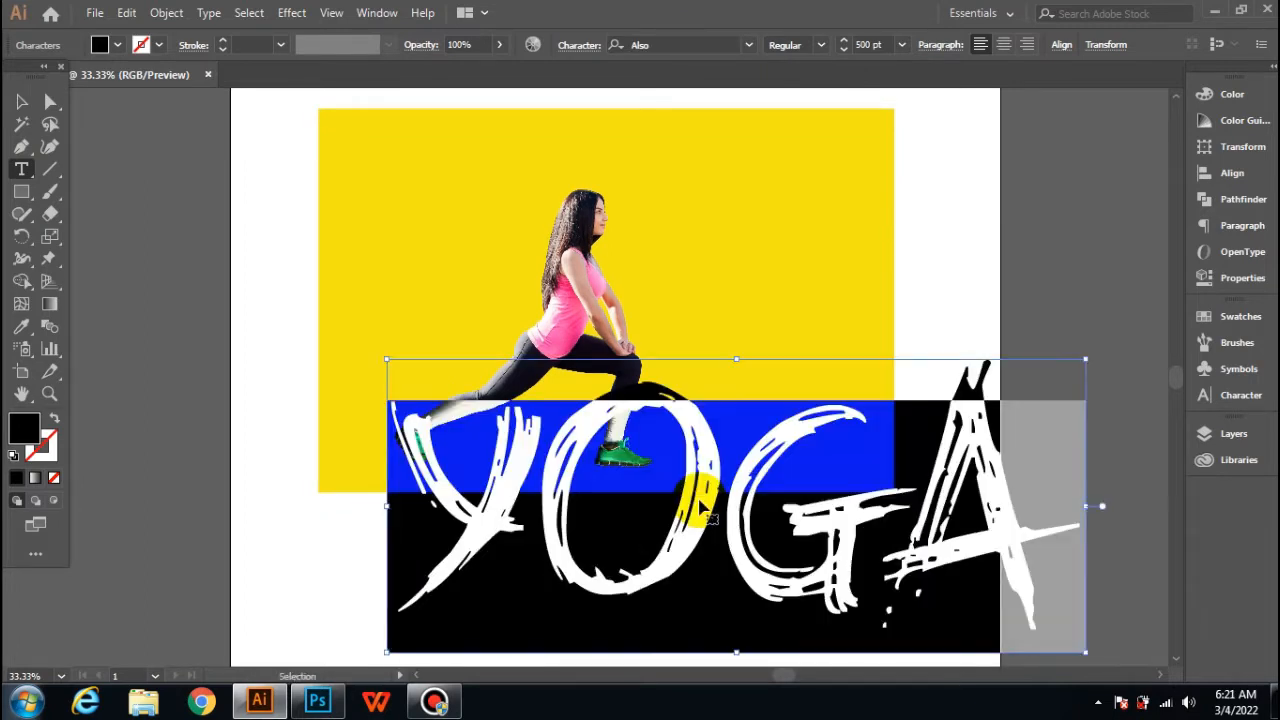
click(749, 45)
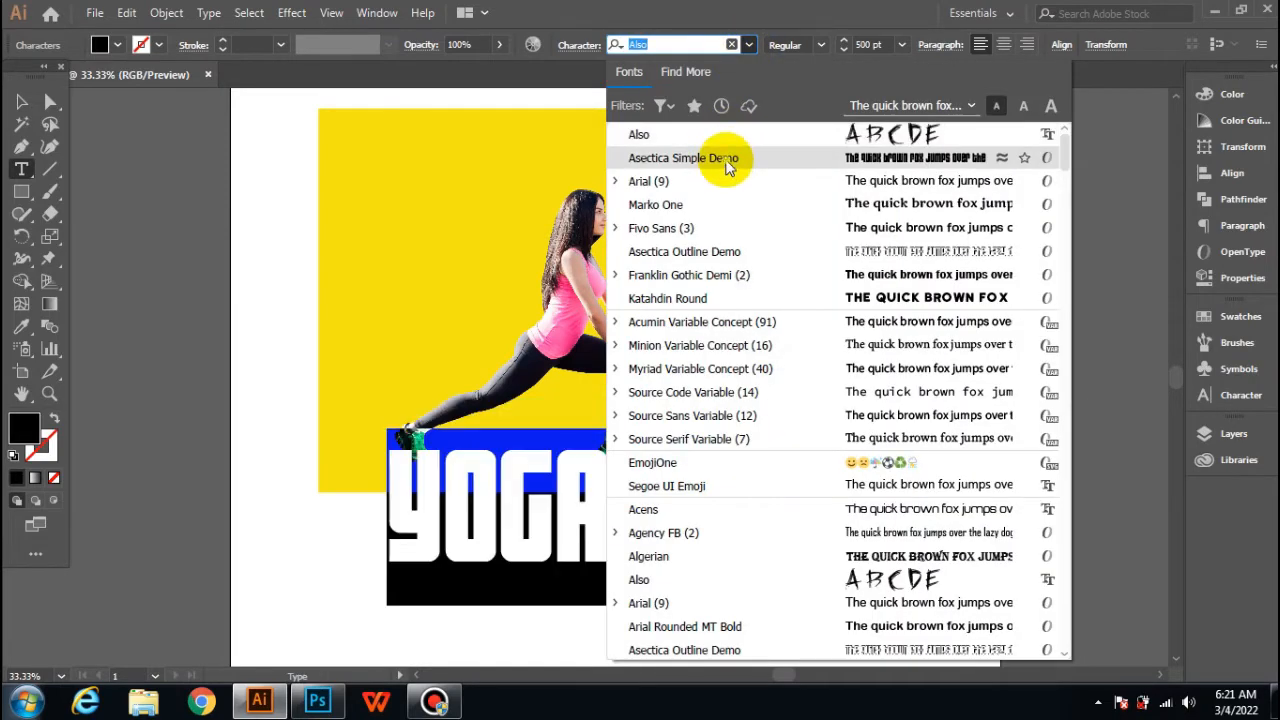
click(700, 158)
Scale the YOGA text up to about 986 pt and position it over the woman, starting at the image's left edge.
click(21, 101)
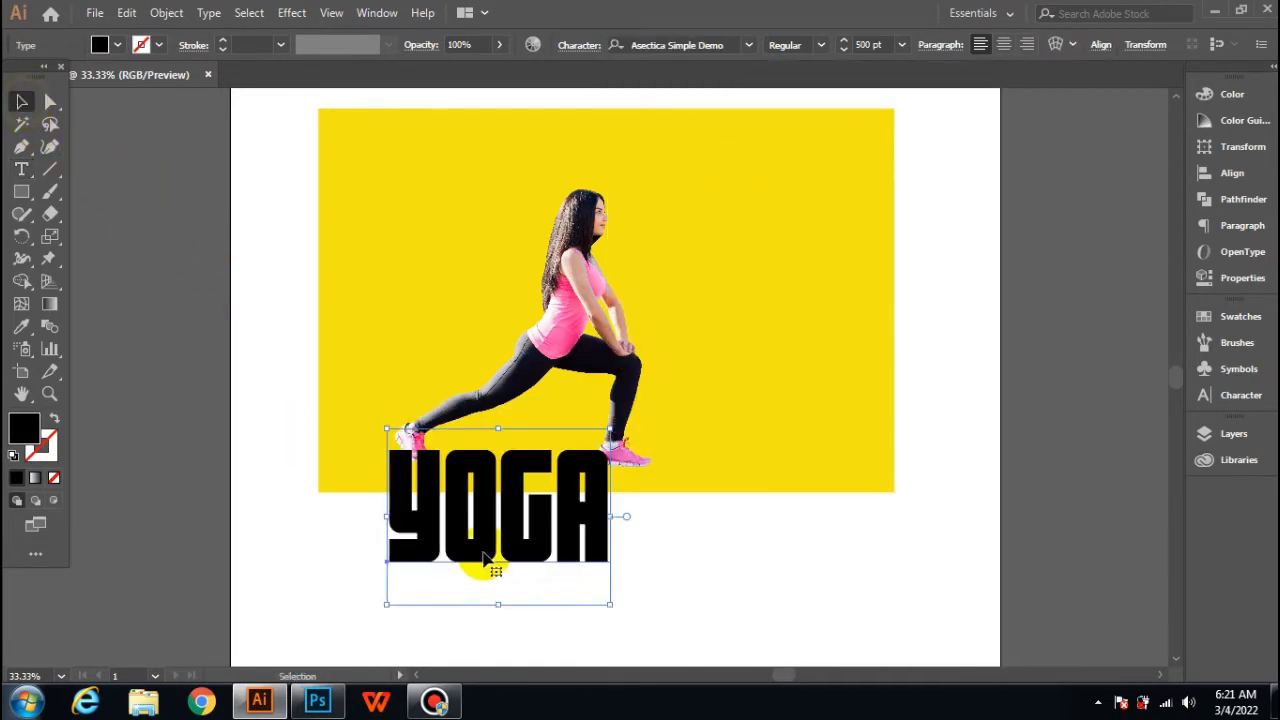
drag(491, 551, 546, 354)
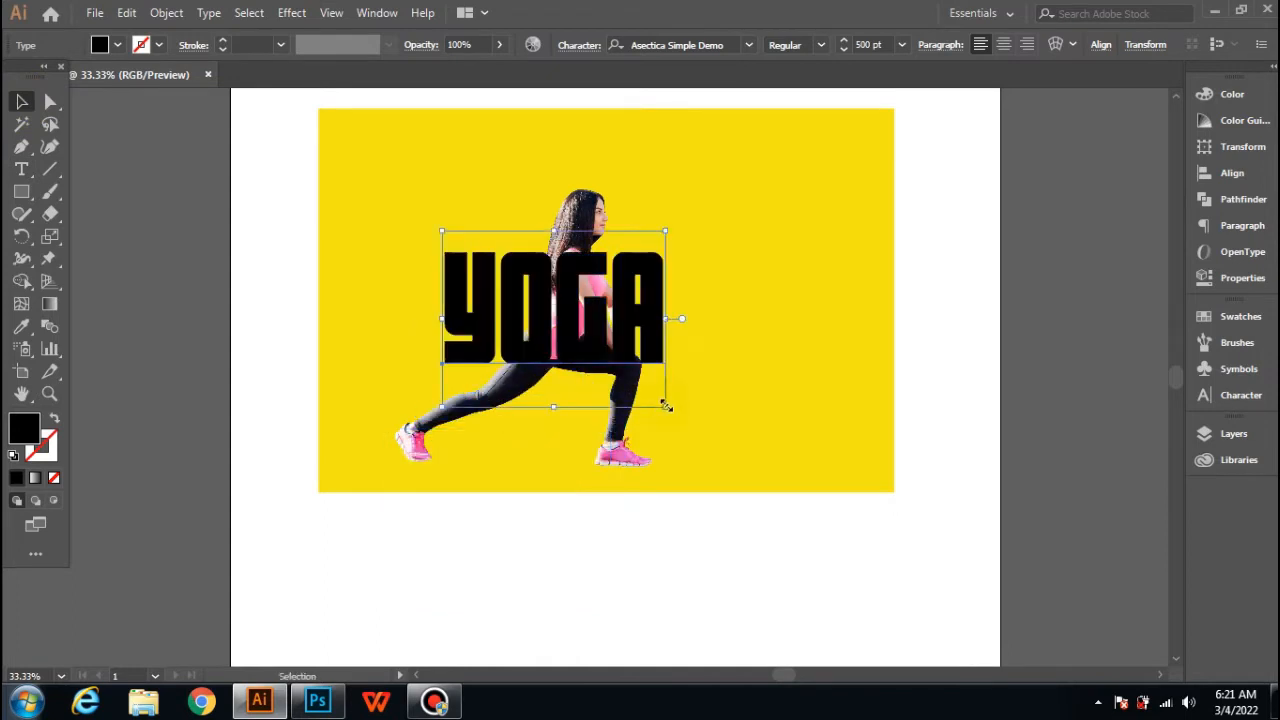
drag(666, 406, 776, 515)
drag(511, 323, 531, 370)
drag(531, 370, 500, 357)
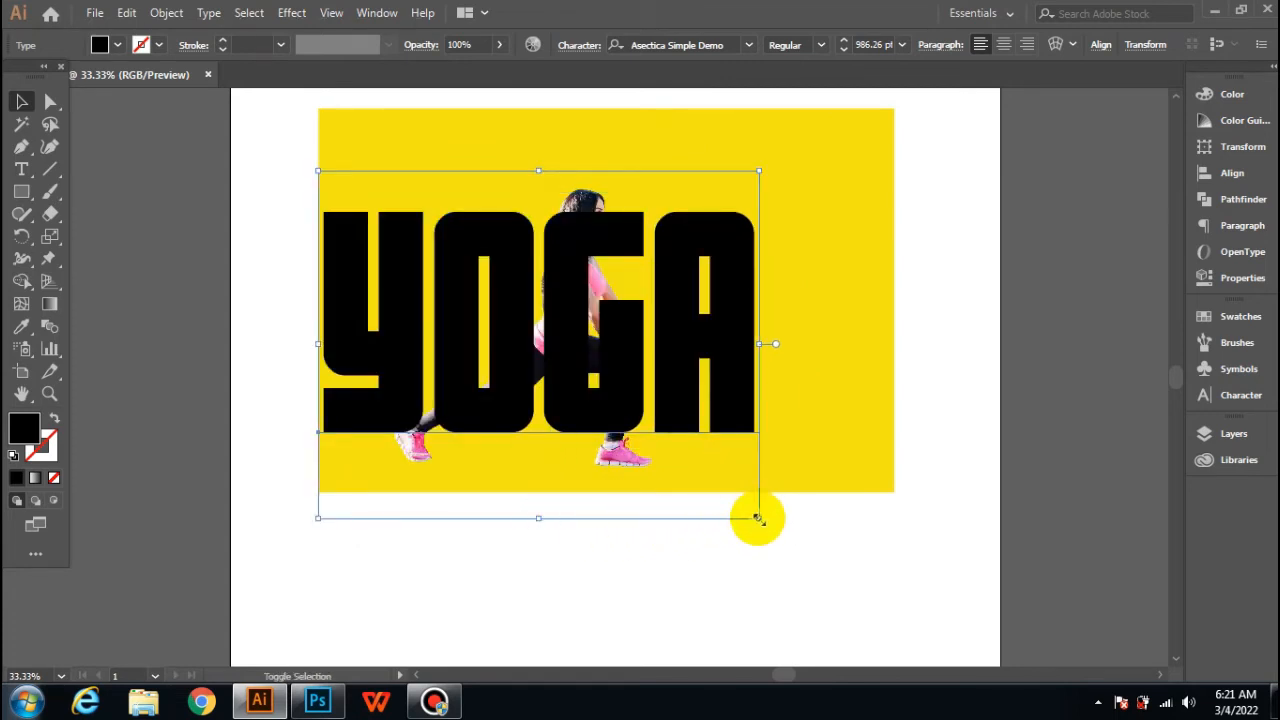
mouse_move(757, 518)
mouse_down()
mouse_move(776, 538)
mouse_move(759, 518)
mouse_up()
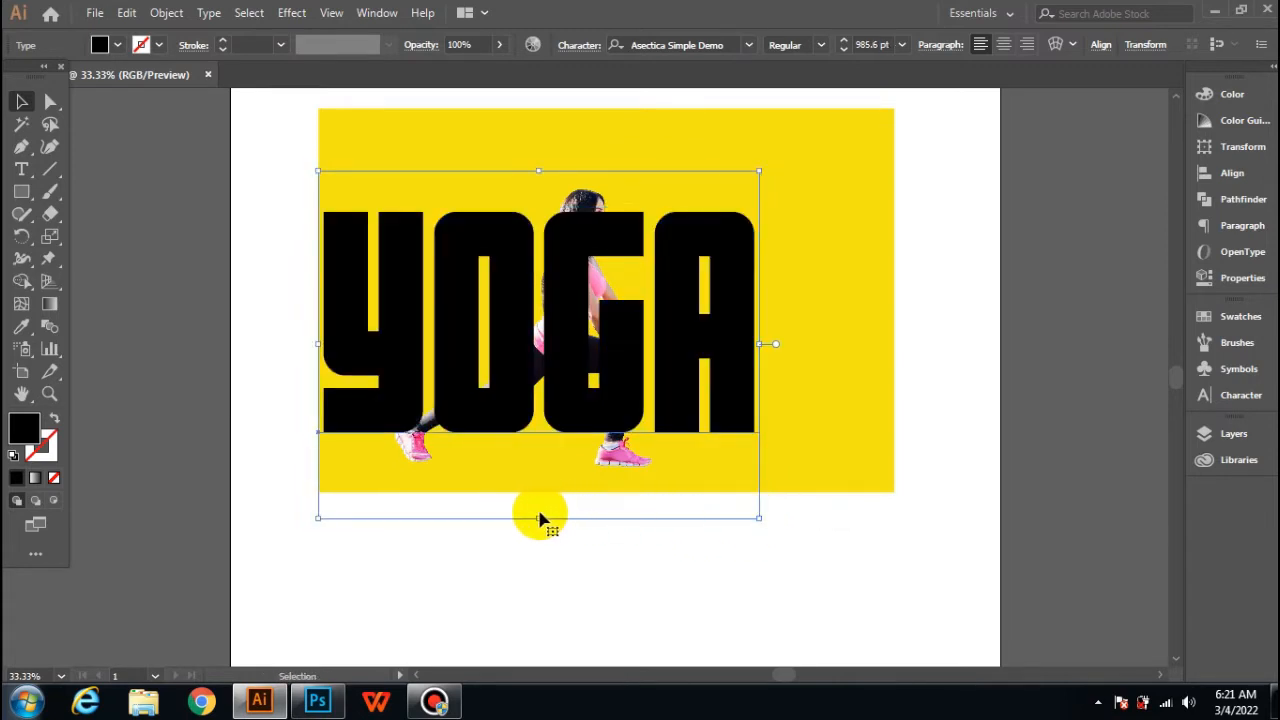
Convert the YOGA text to outlines and stretch the letters downward to the level of the woman's shoes.
click(208, 12)
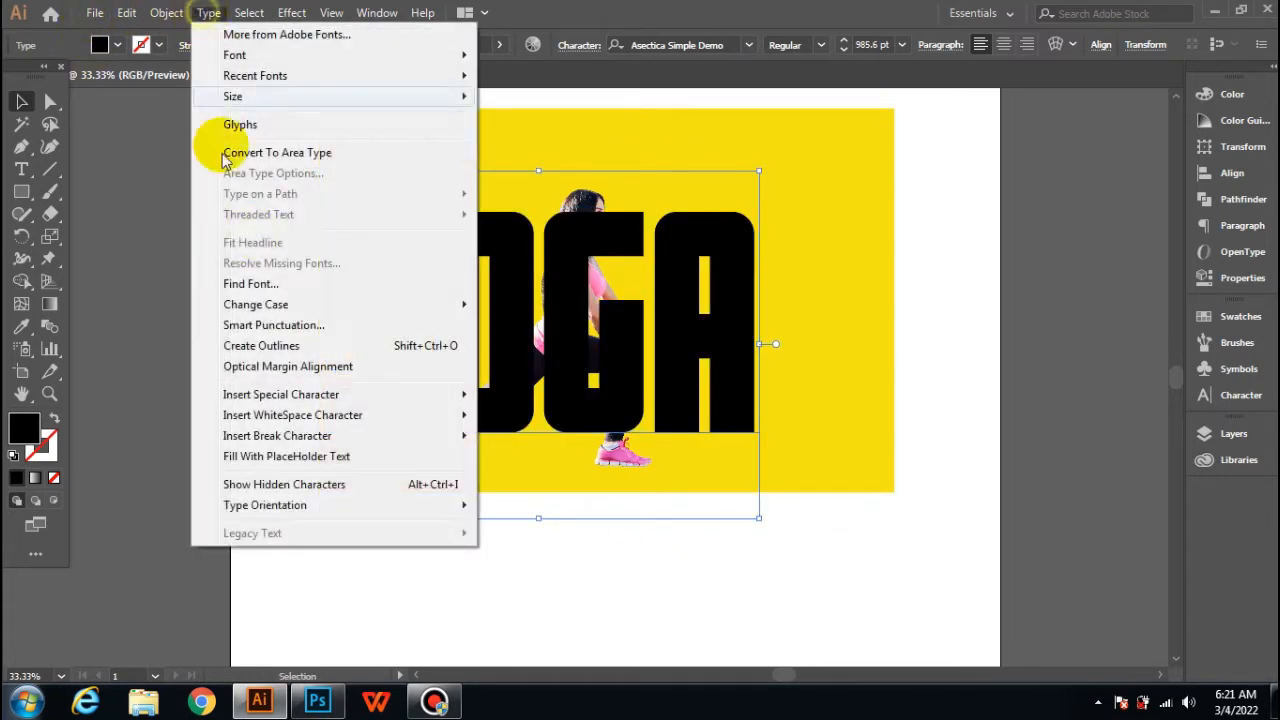
click(262, 345)
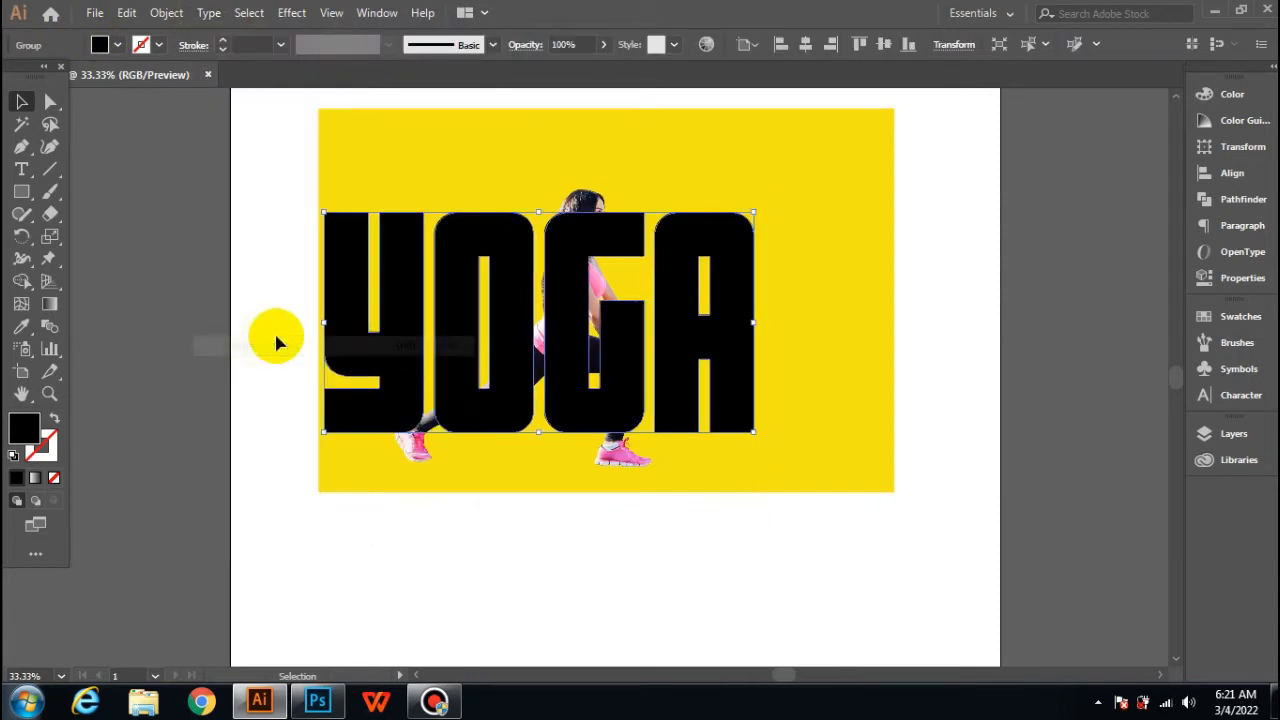
drag(538, 431, 536, 471)
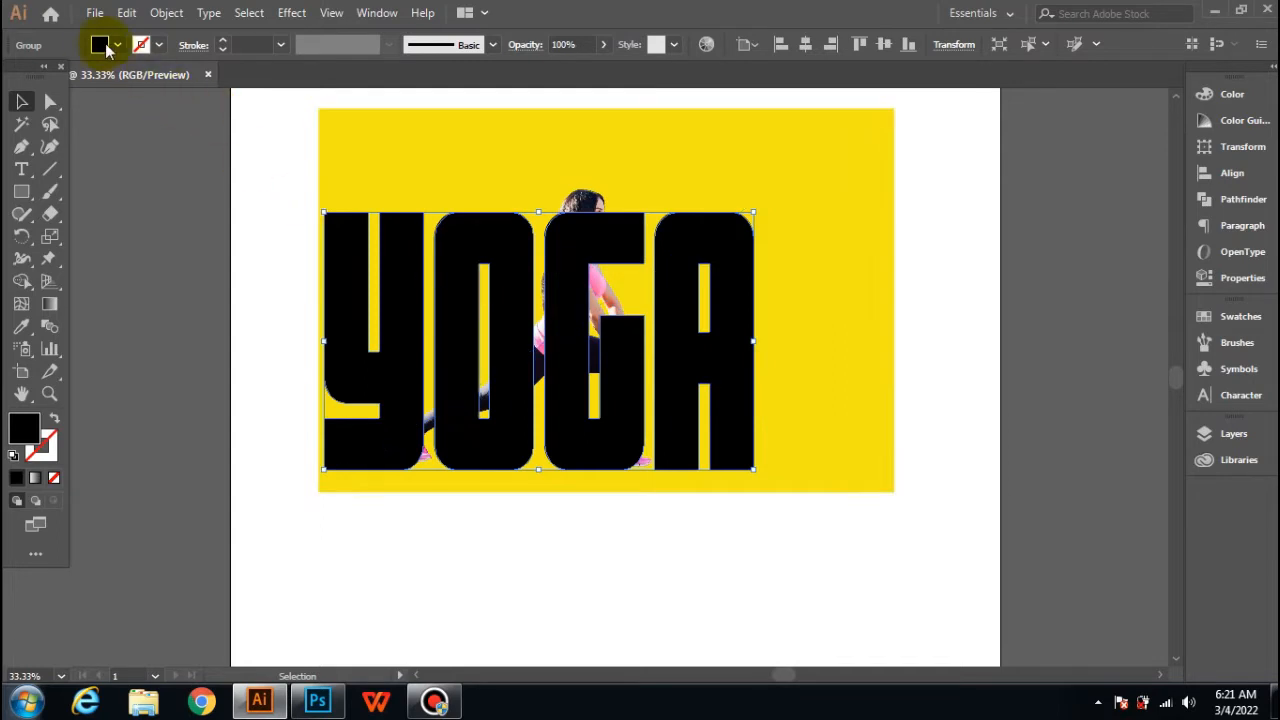
Fill the YOGA letters with RGB Red and lower their opacity to 54%.
click(117, 48)
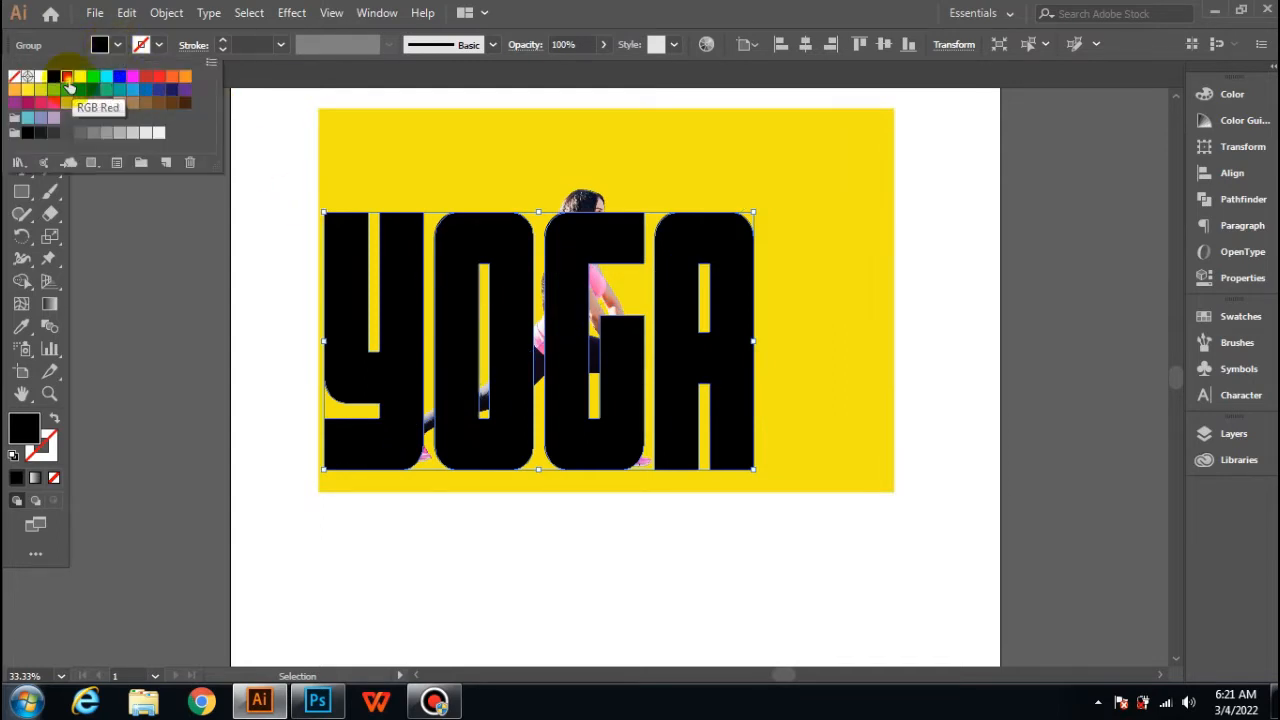
click(67, 78)
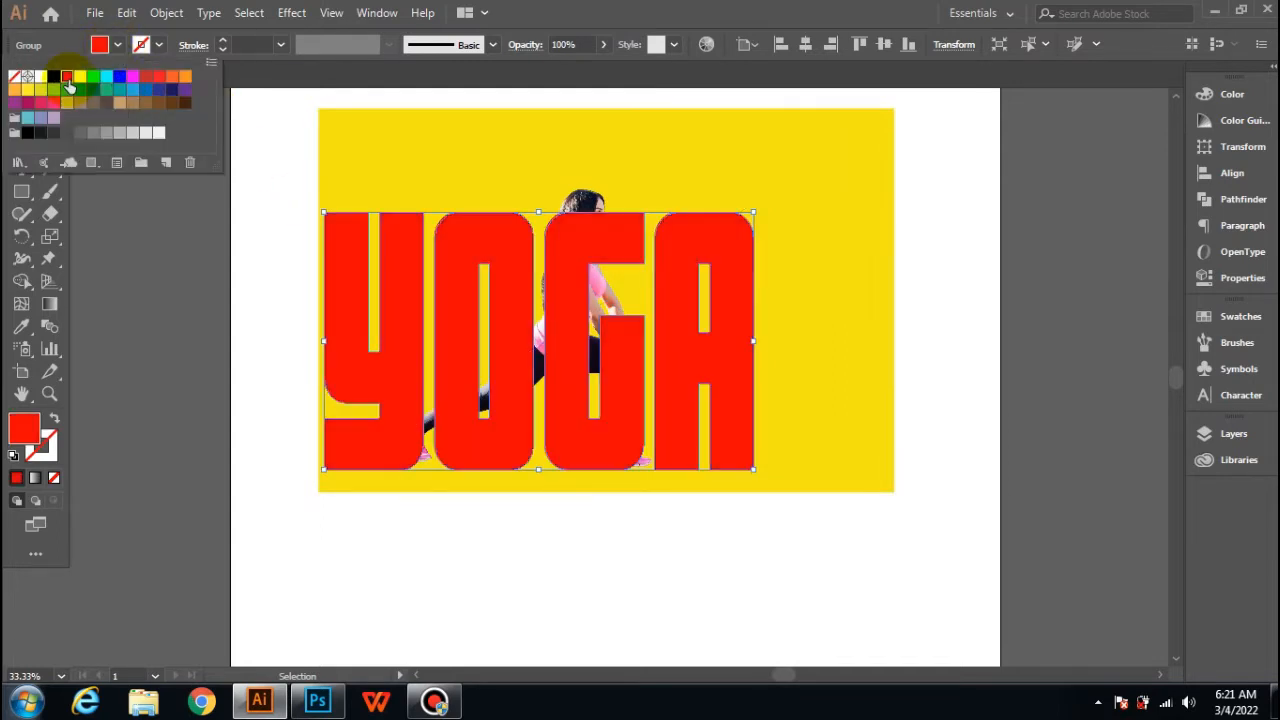
click(603, 45)
drag(602, 68, 570, 74)
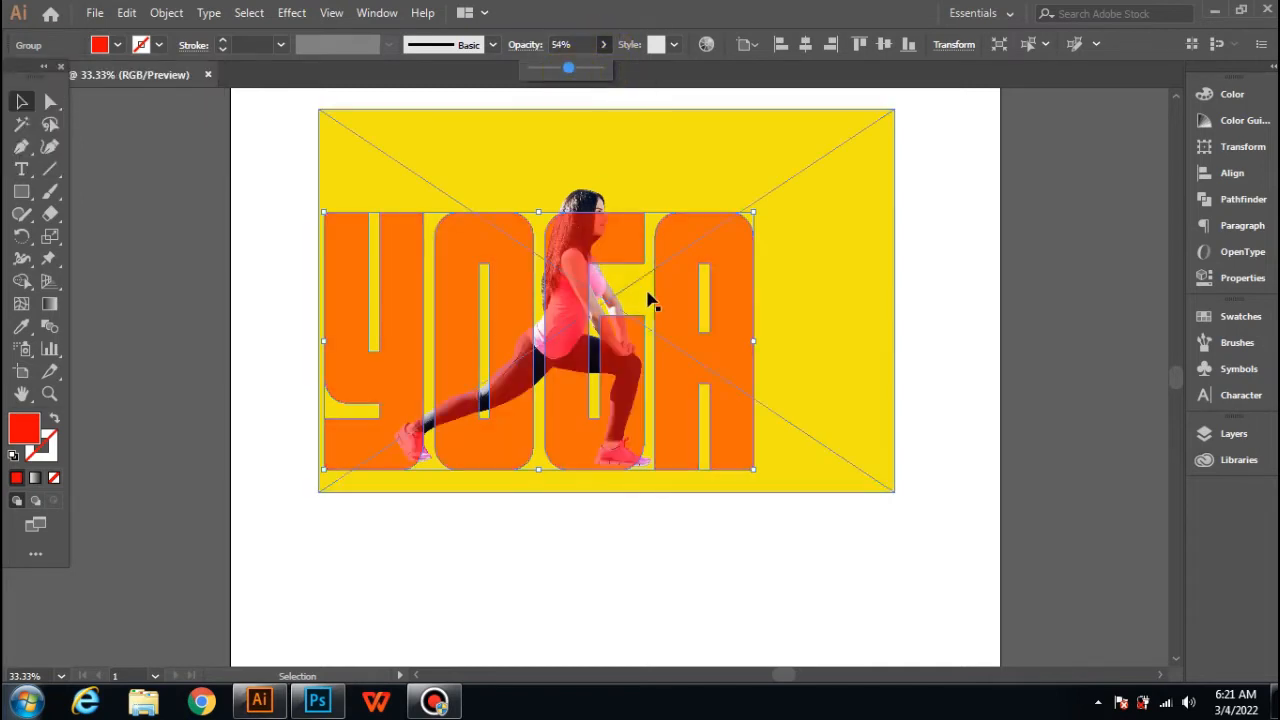
click(968, 288)
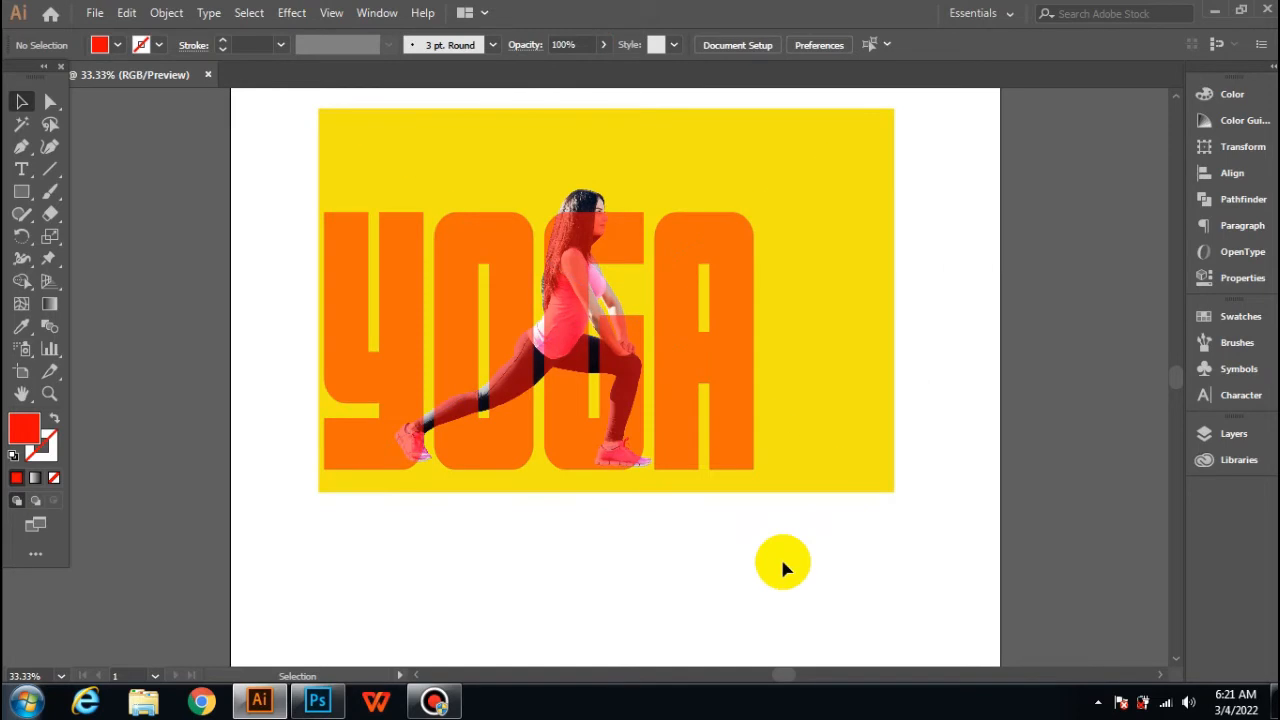
Start a Pen path on the back edge of the woman's hair inside the G and trace it up to the crown.
scroll(688, 548, up, 1)
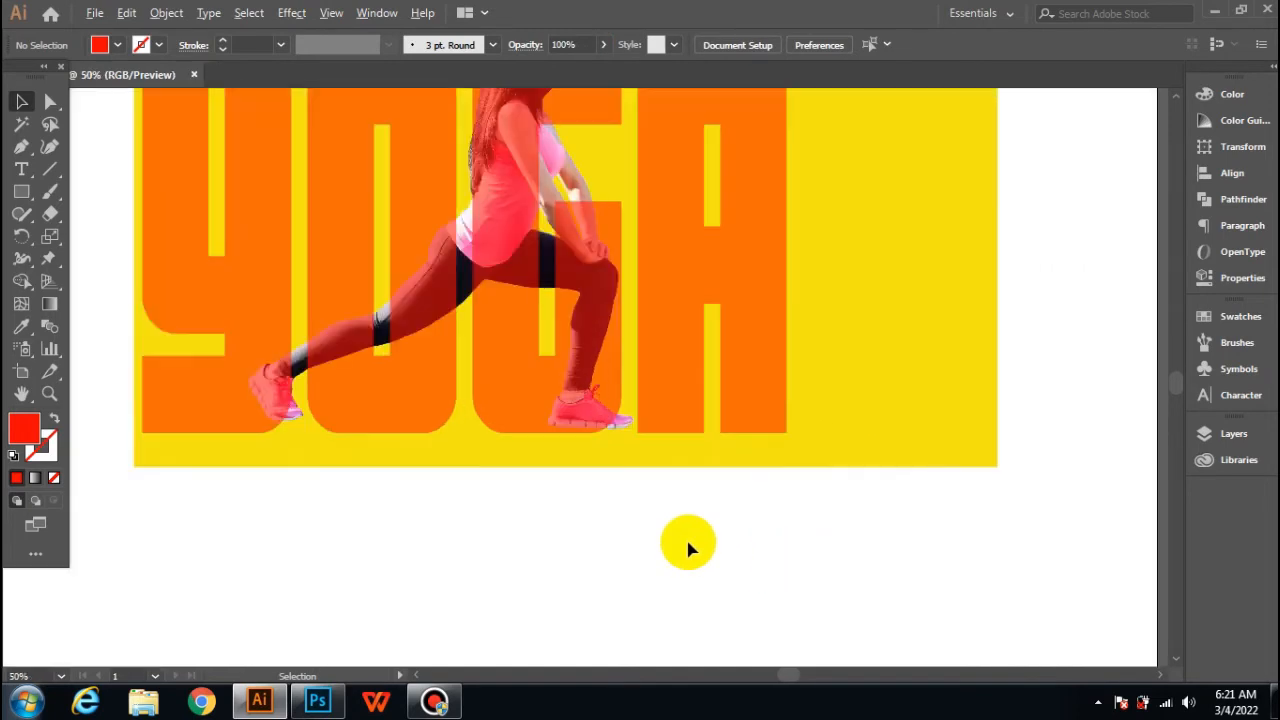
scroll(706, 532, up, 1)
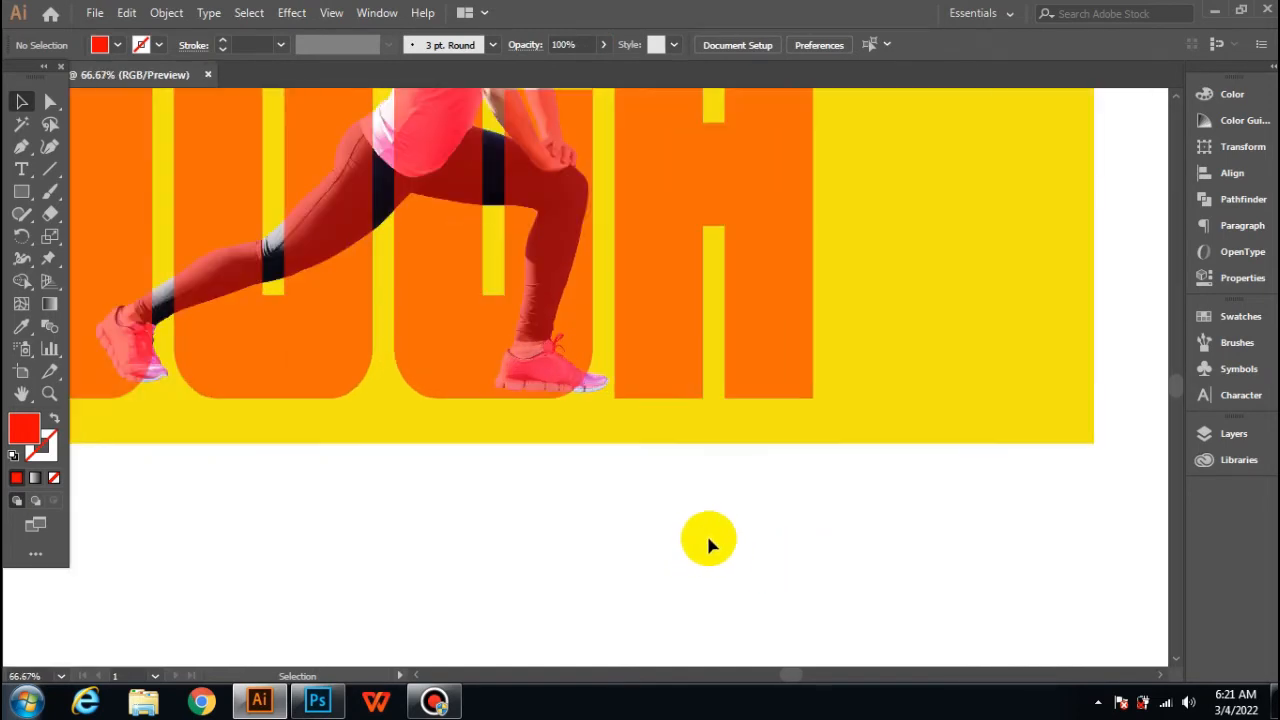
scroll(574, 563, up, 5)
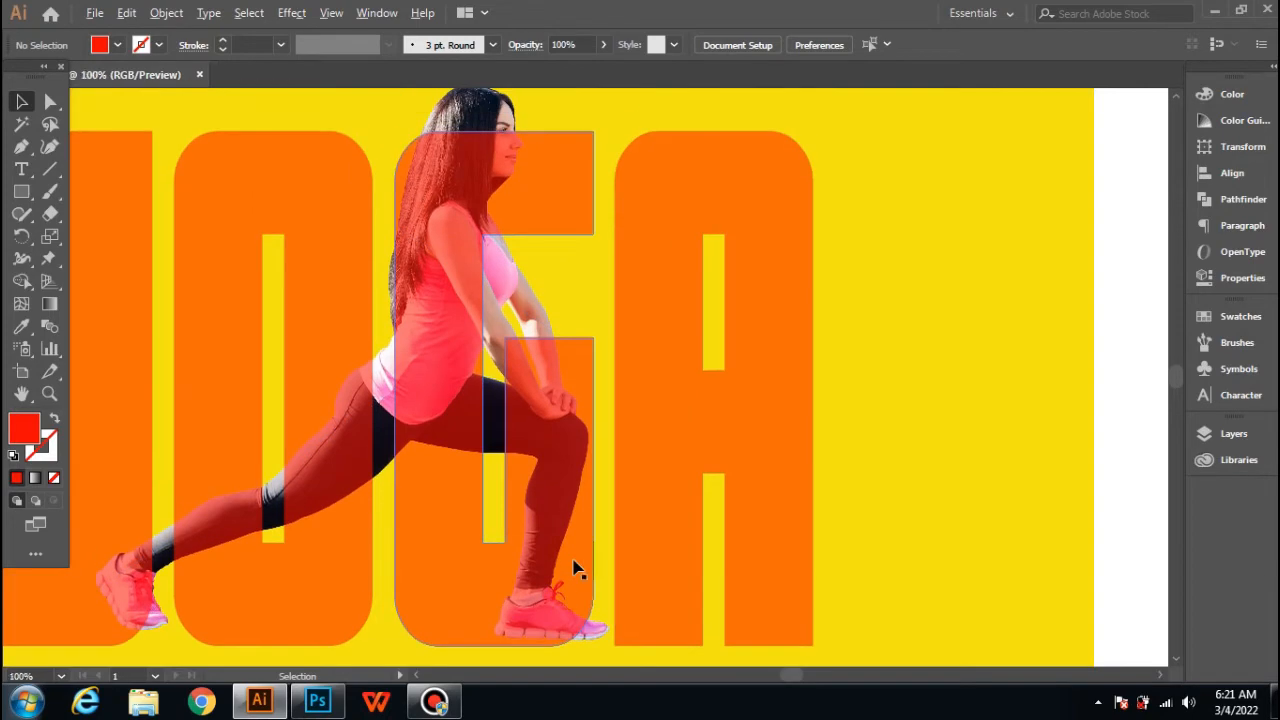
scroll(575, 565, up, 4)
scroll(577, 562, up, 3)
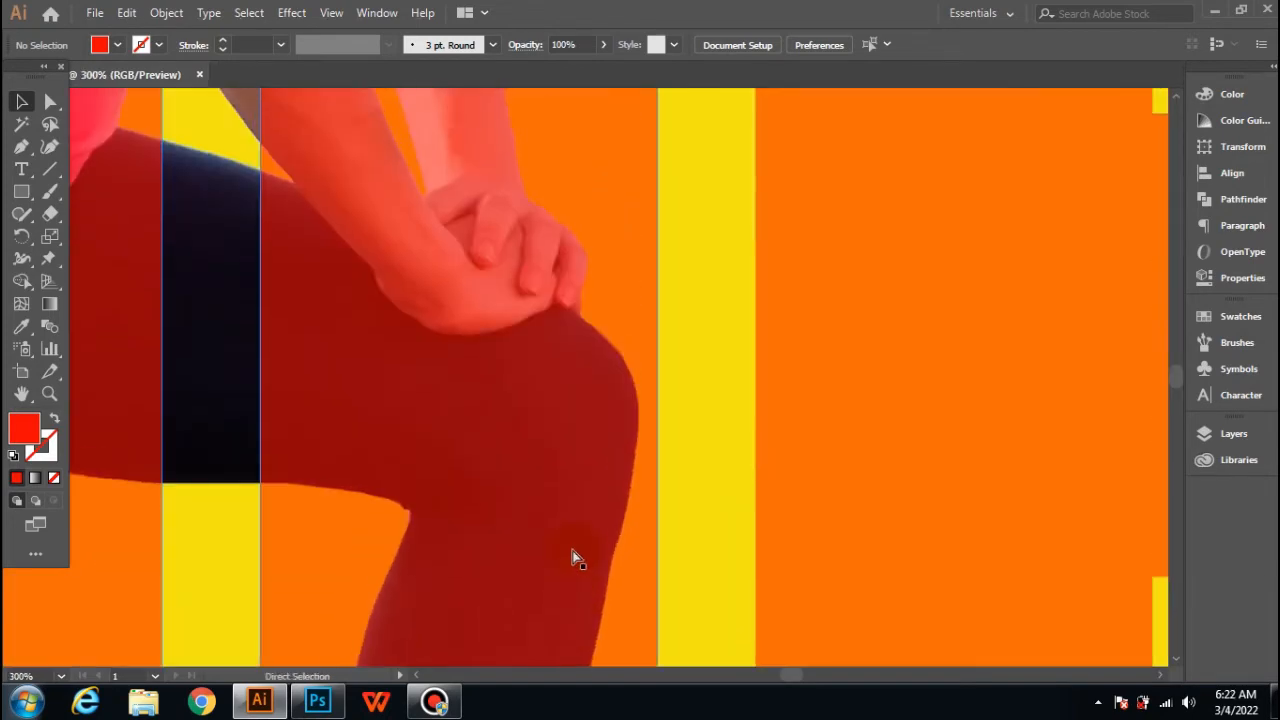
scroll(577, 560, down, 4)
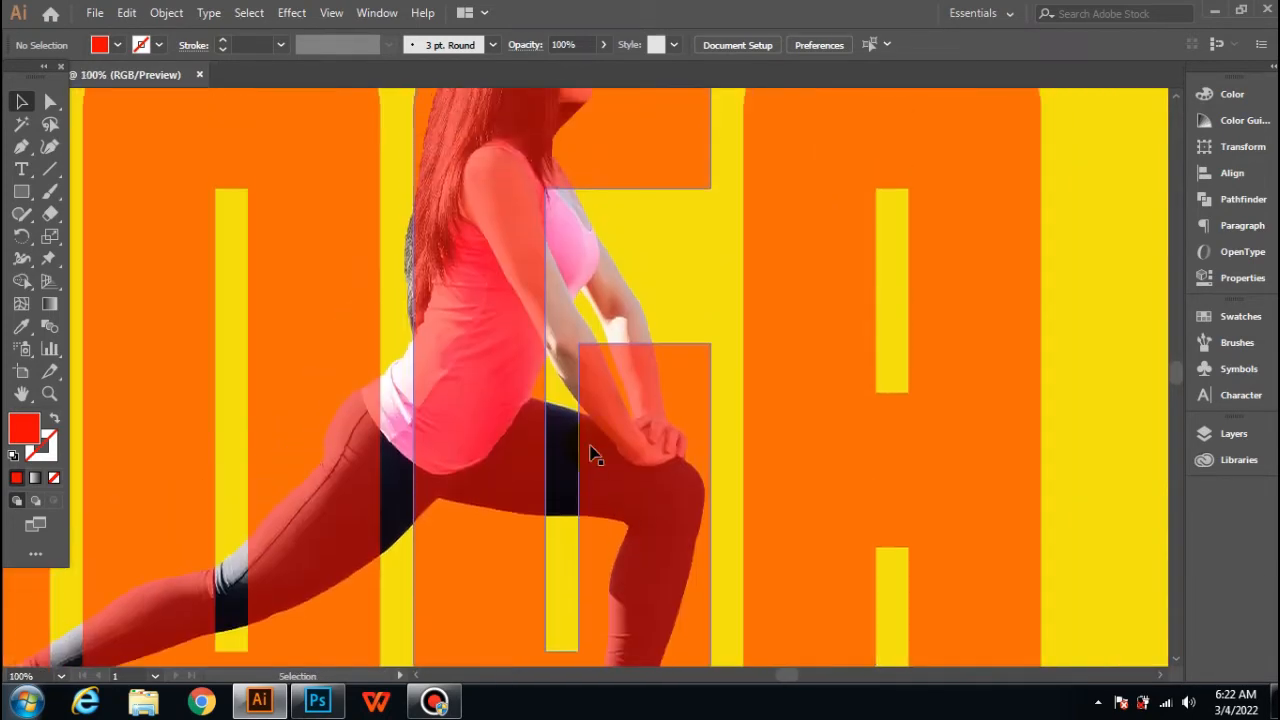
scroll(590, 455, up, 3)
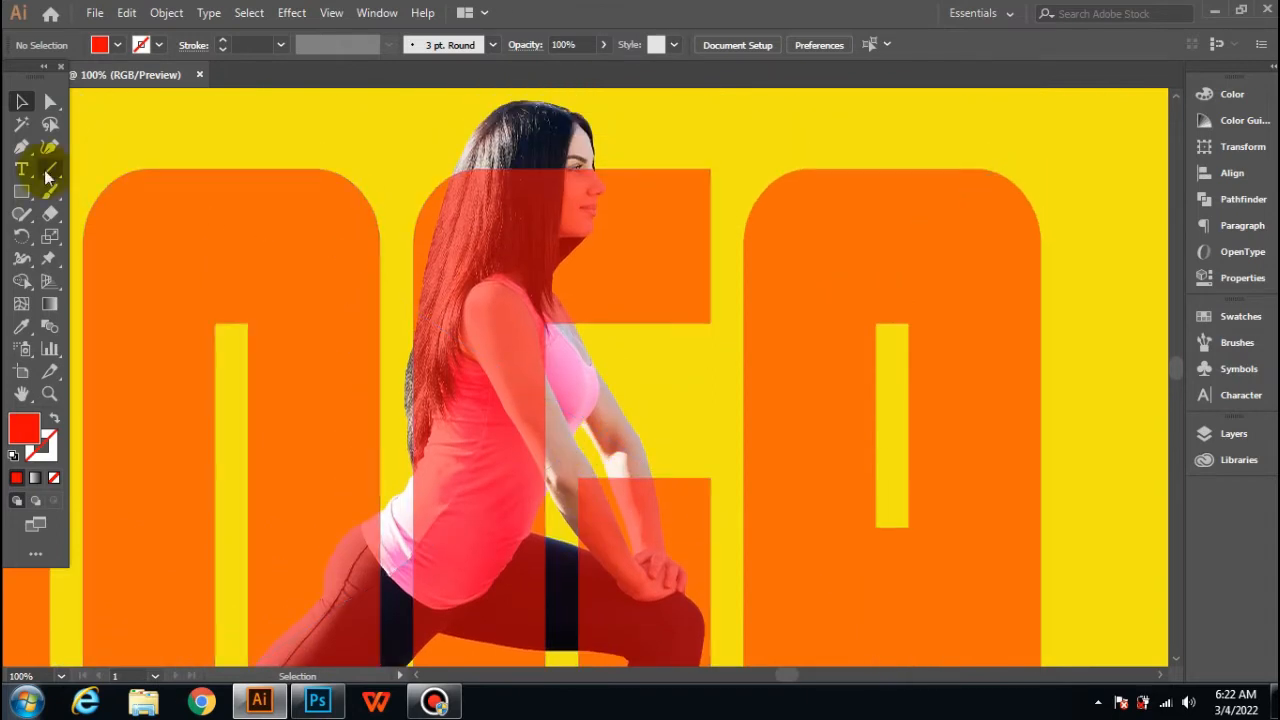
click(21, 146)
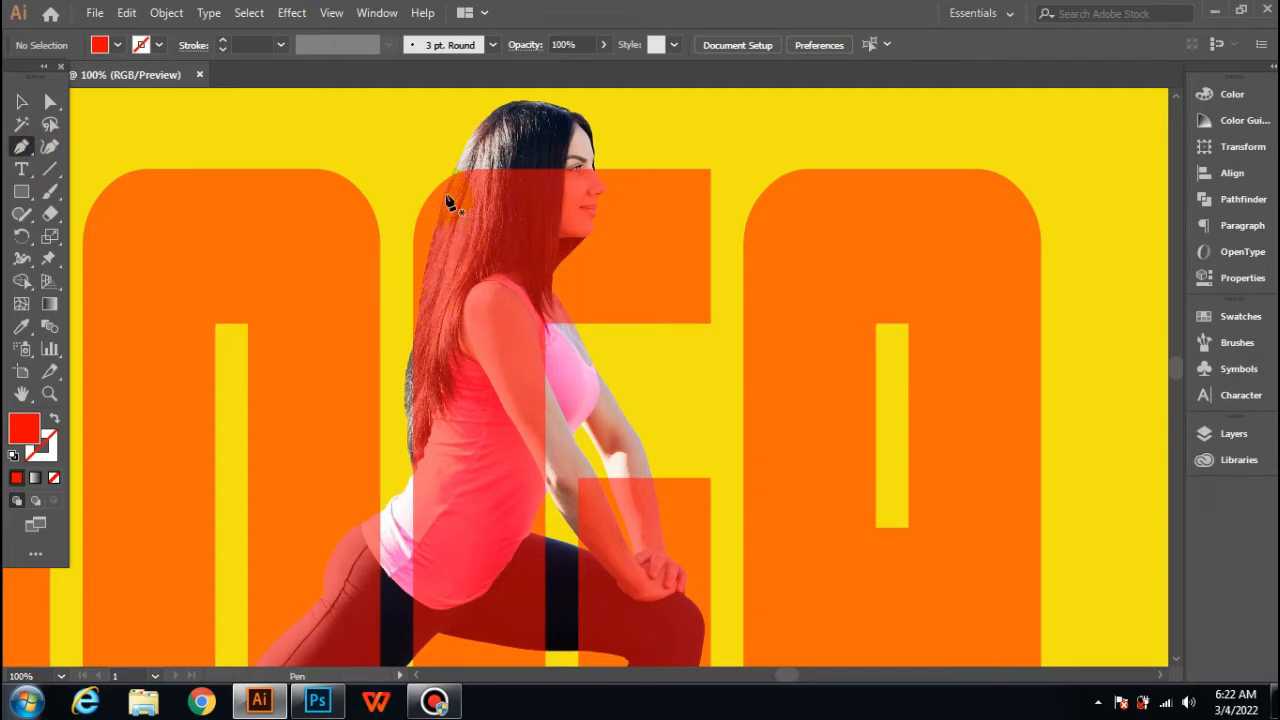
drag(448, 203, 537, 109)
scroll(537, 109, up, 5)
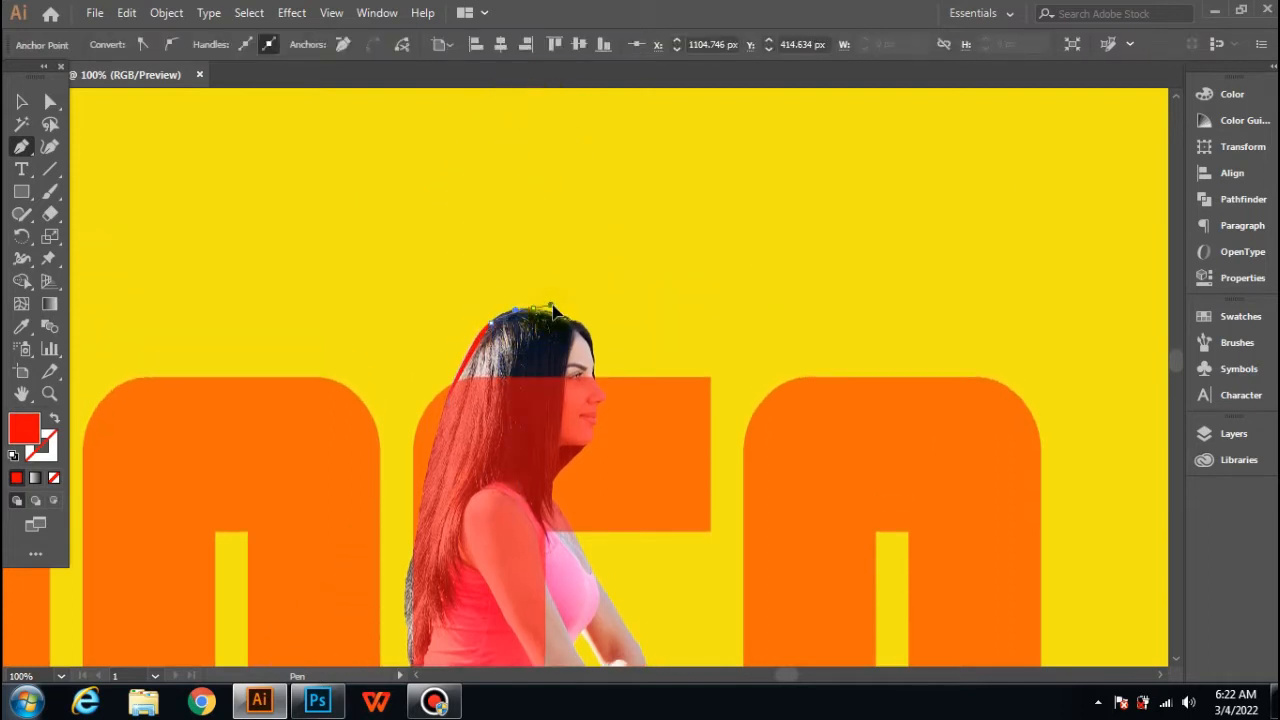
drag(536, 307, 594, 357)
key(ctrl)
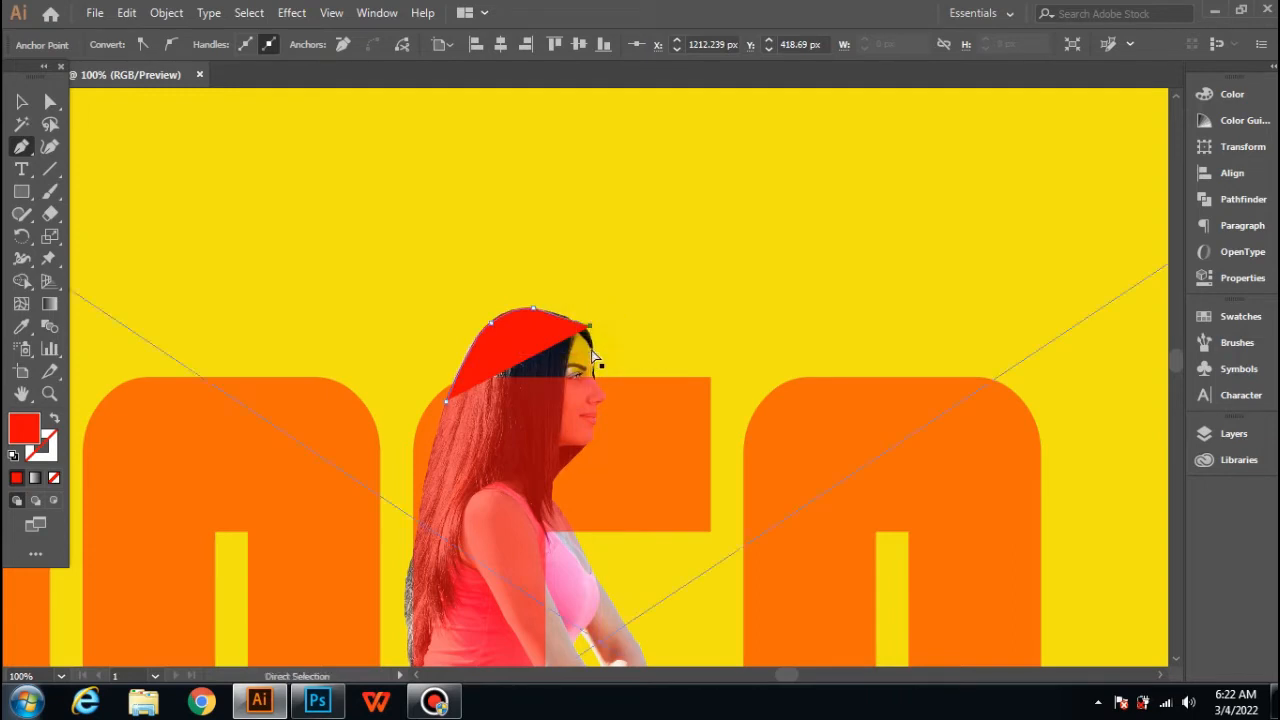
key(ctrl+z)
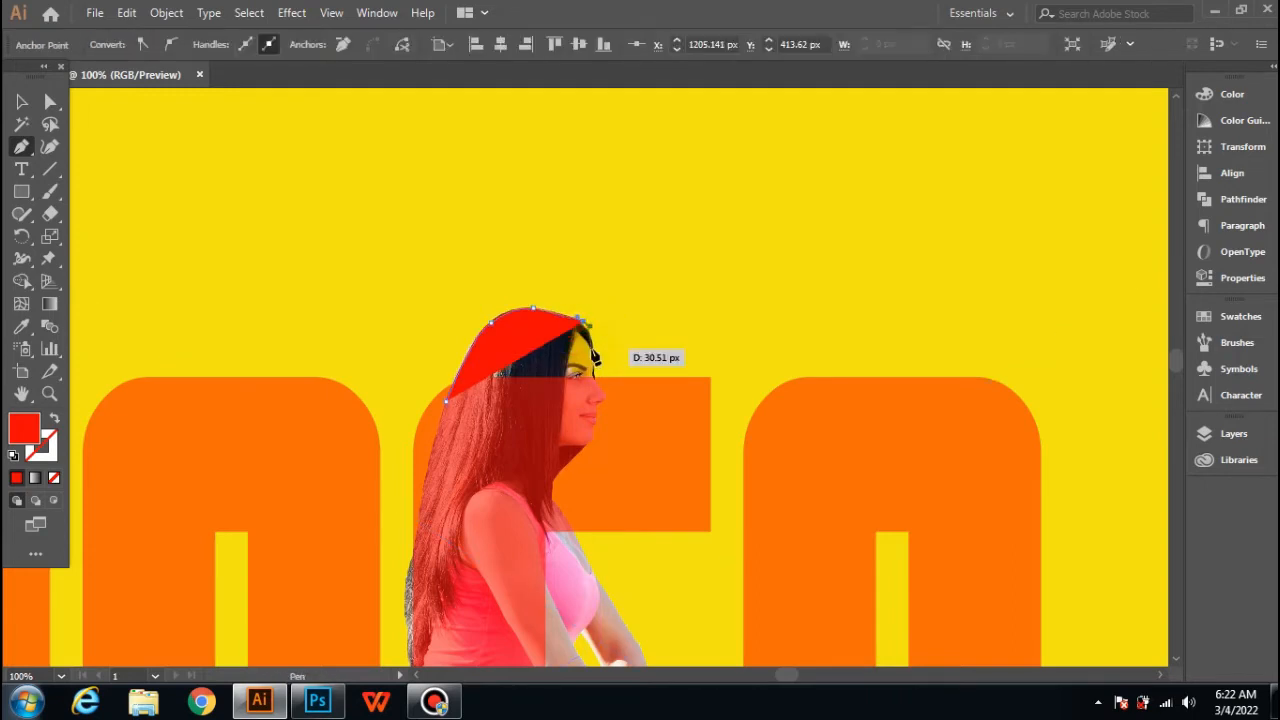
scroll(591, 350, up, 4)
key(ctrl+z)
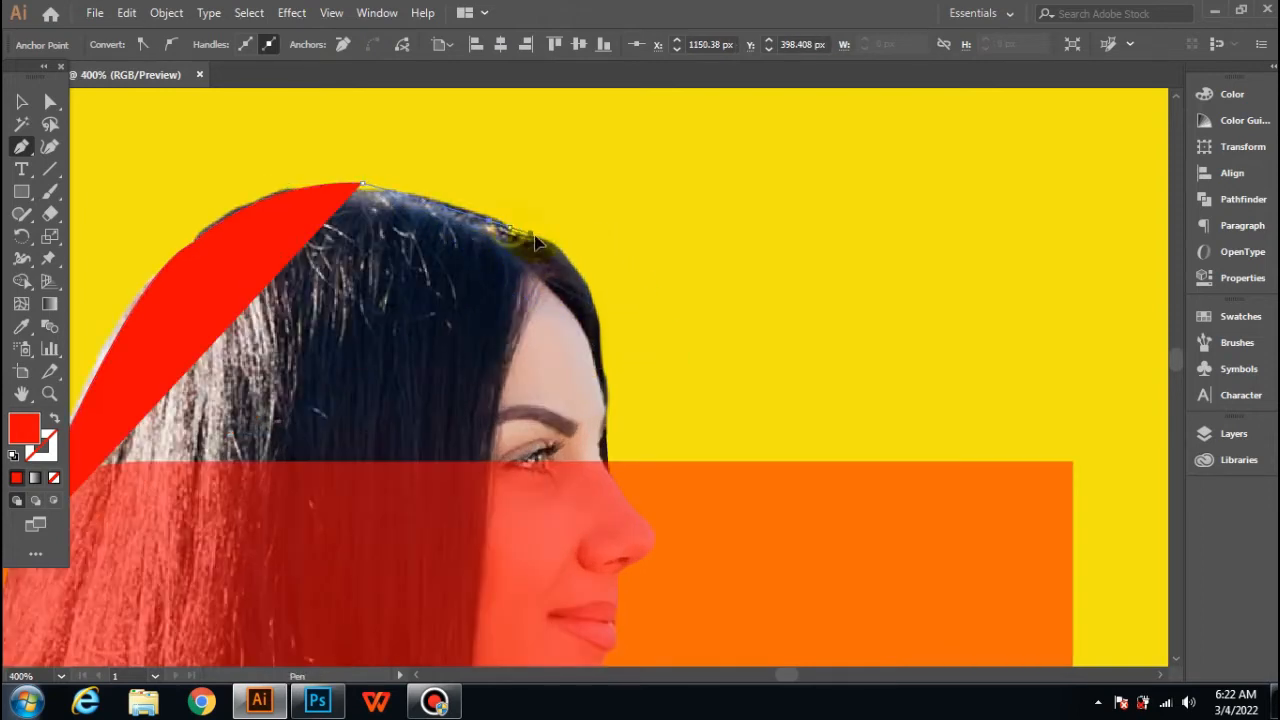
Continue the Pen path from the crown down the front of the hair and forehead to the G's top edge.
drag(508, 230, 598, 355)
click(566, 250)
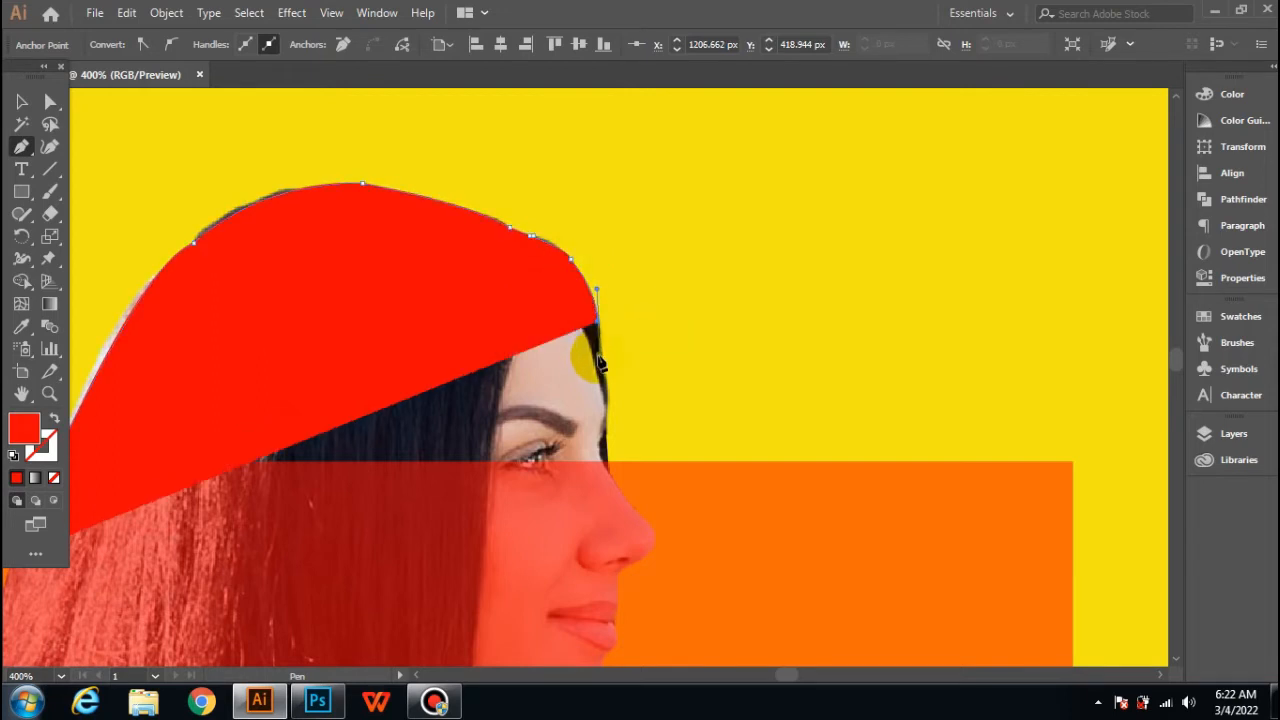
click(598, 322)
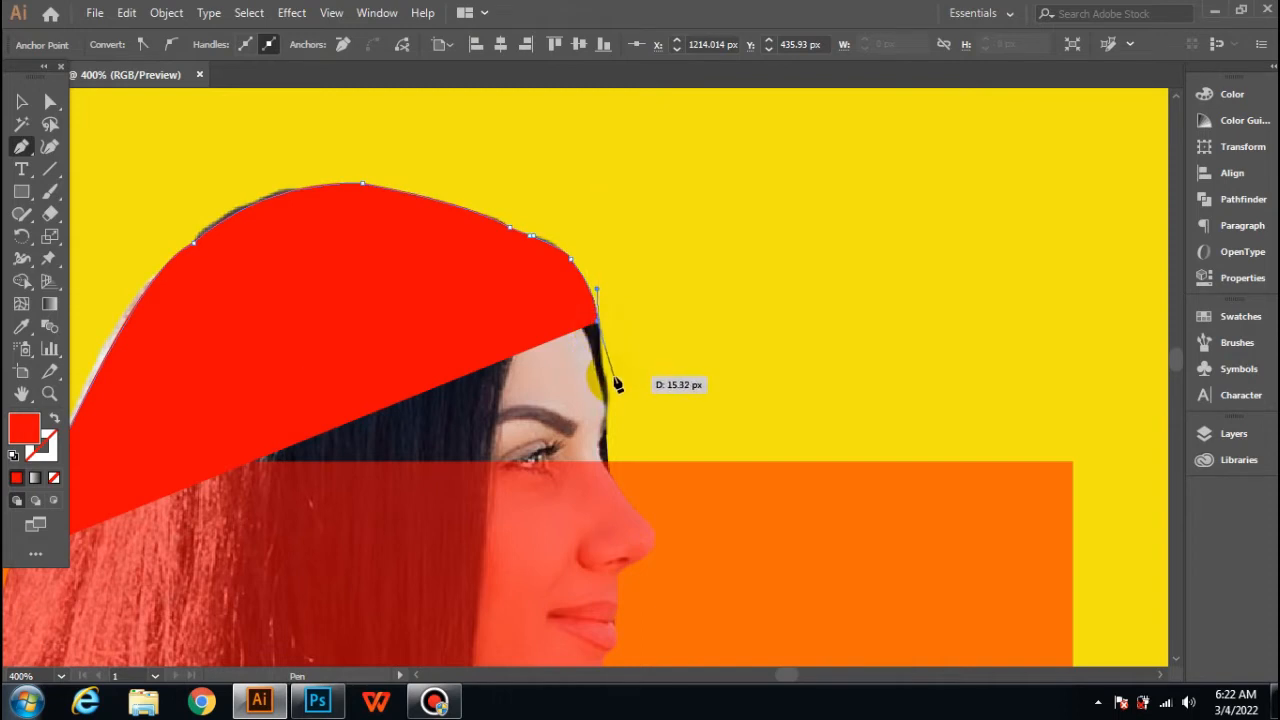
drag(604, 376, 604, 411)
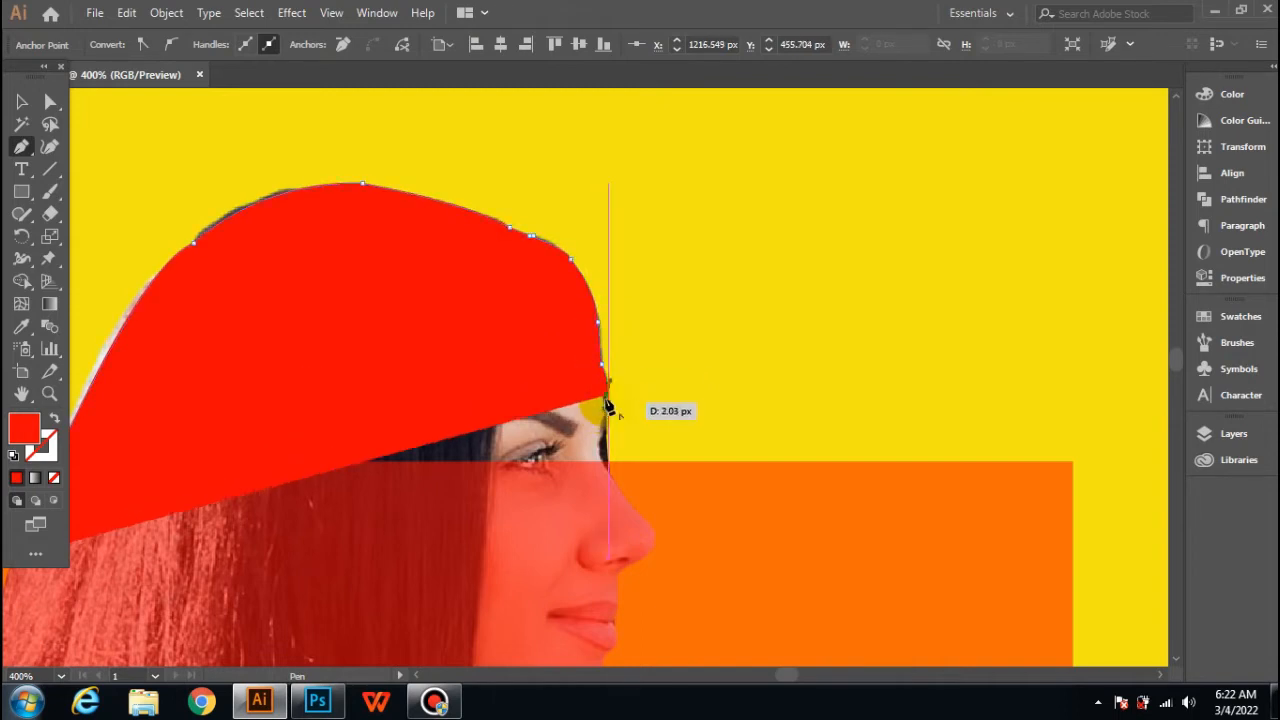
click(607, 395)
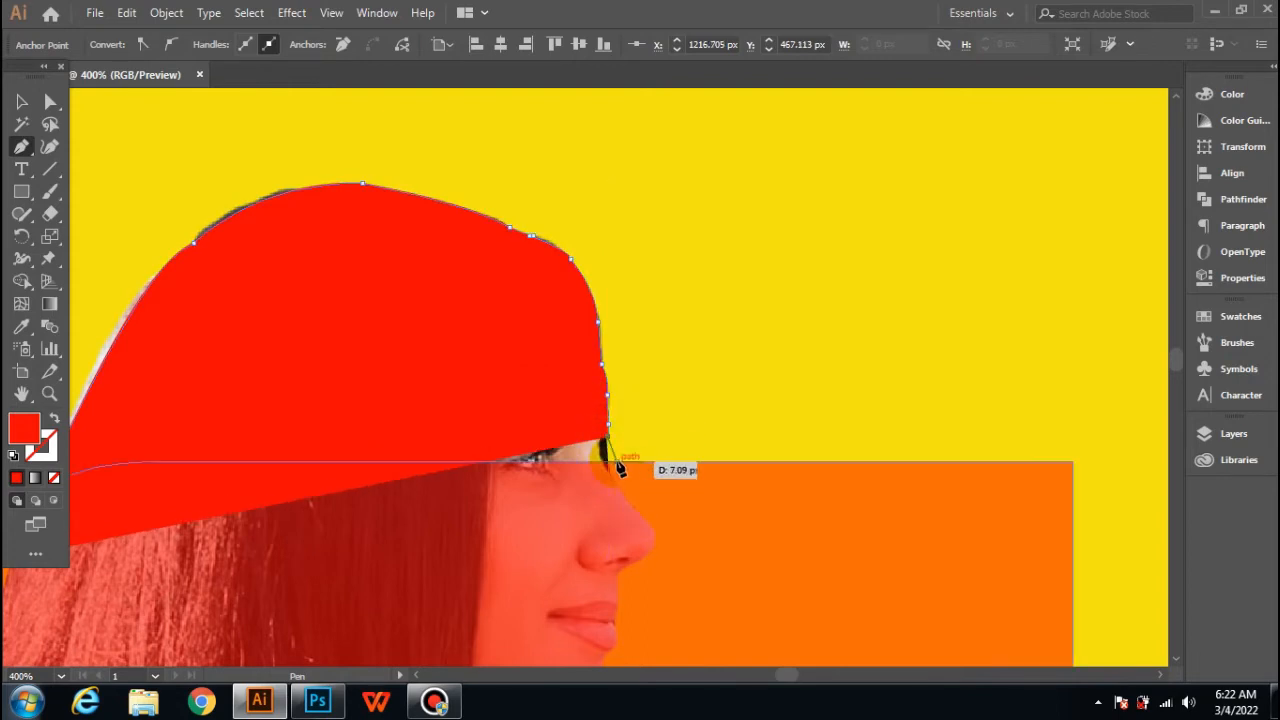
click(607, 474)
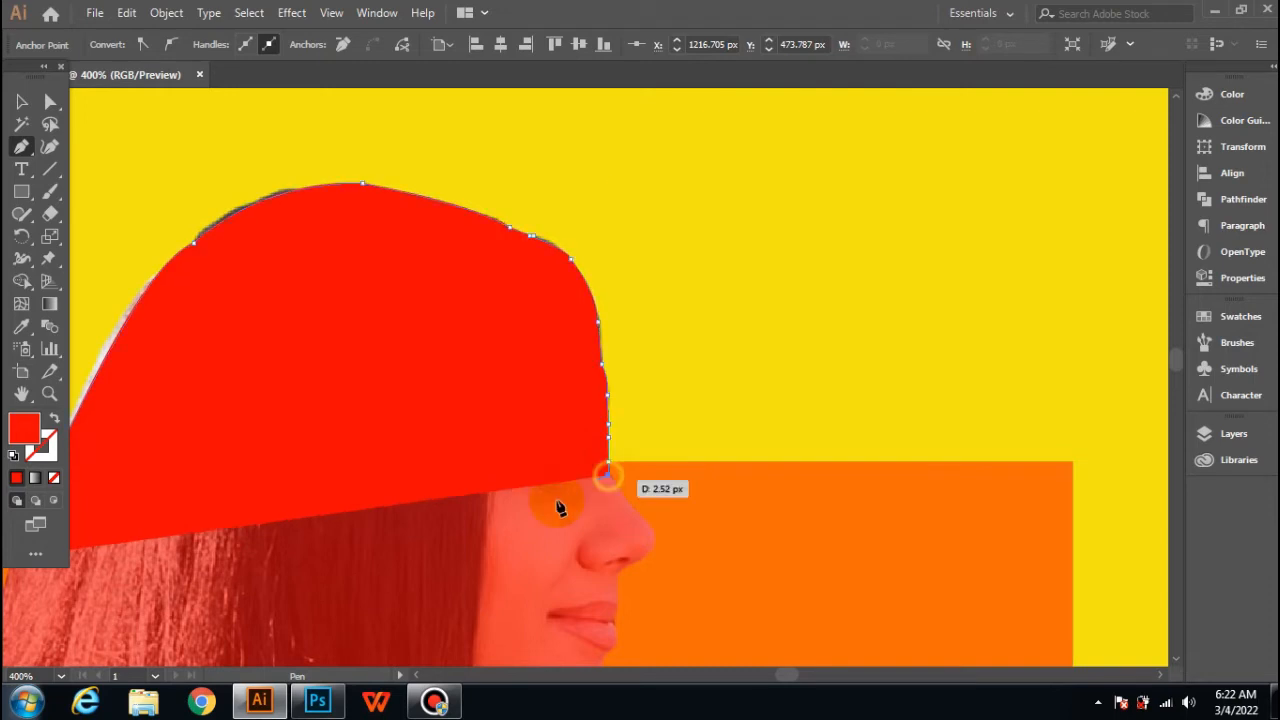
Close the head path through an anchor in the hair inside the G, ending at the starting anchor on the back of the hair.
scroll(288, 584, down, 2)
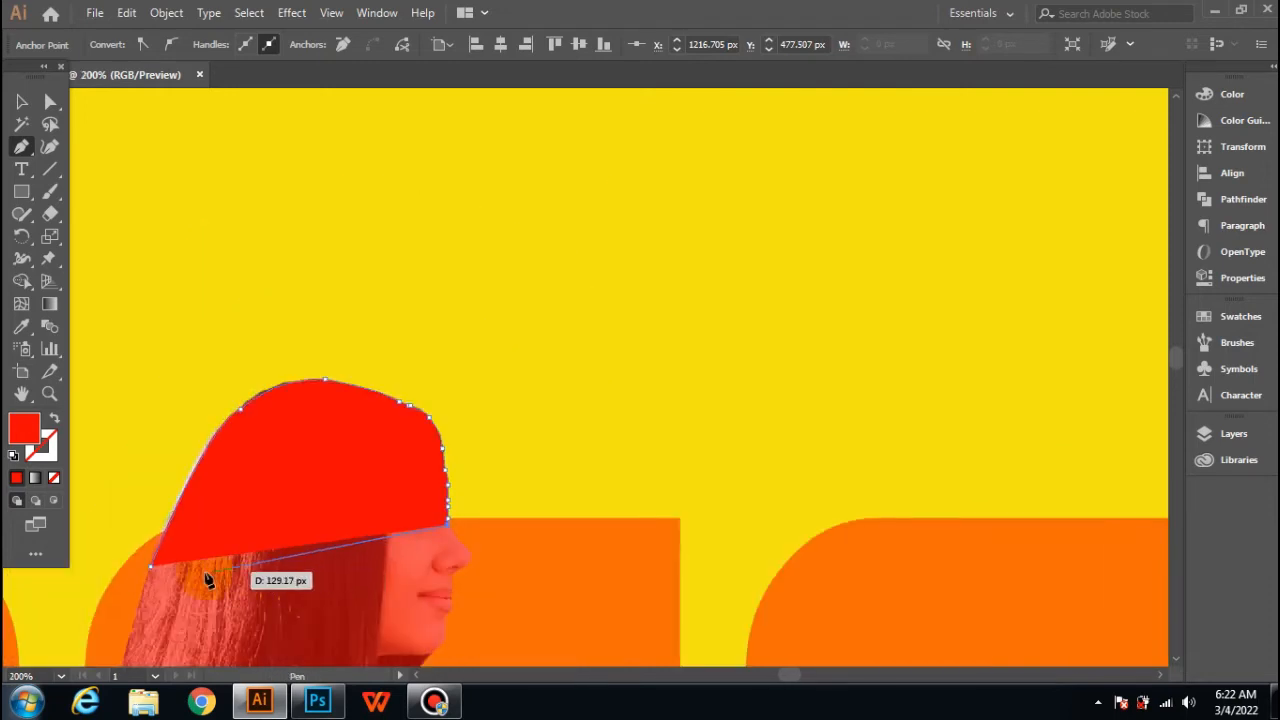
click(152, 566)
scroll(430, 580, down, 5)
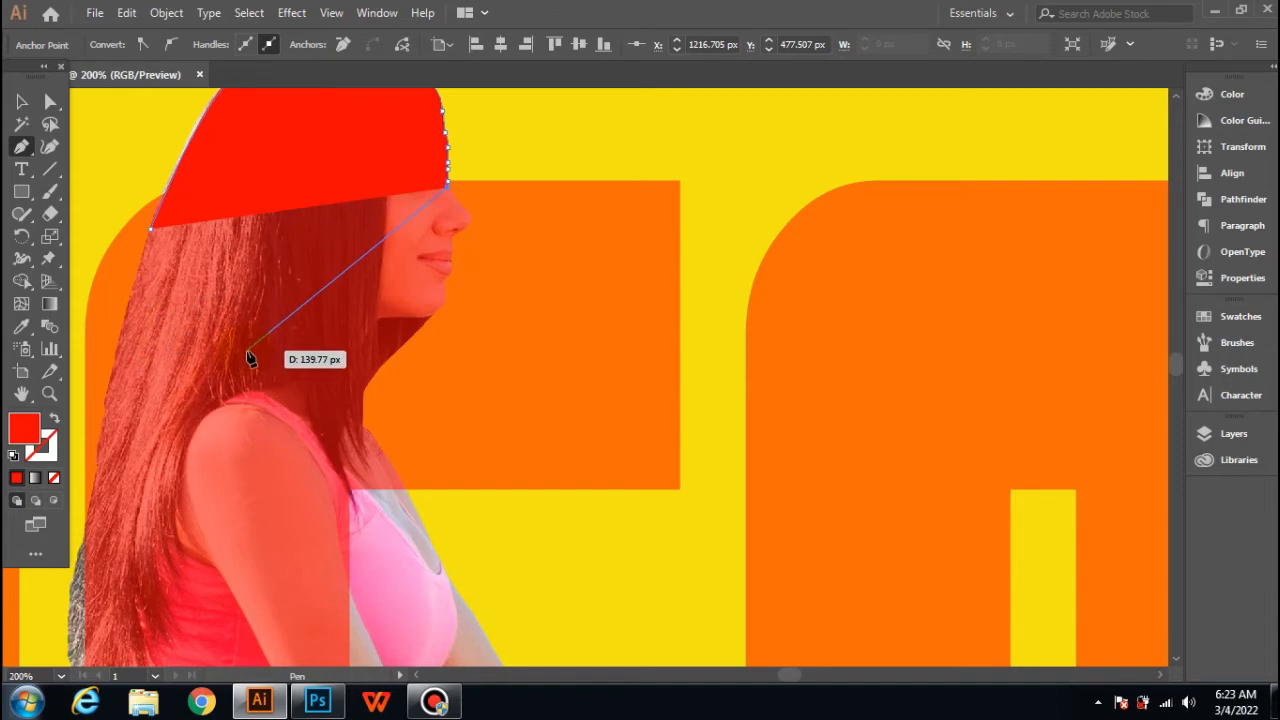
click(215, 290)
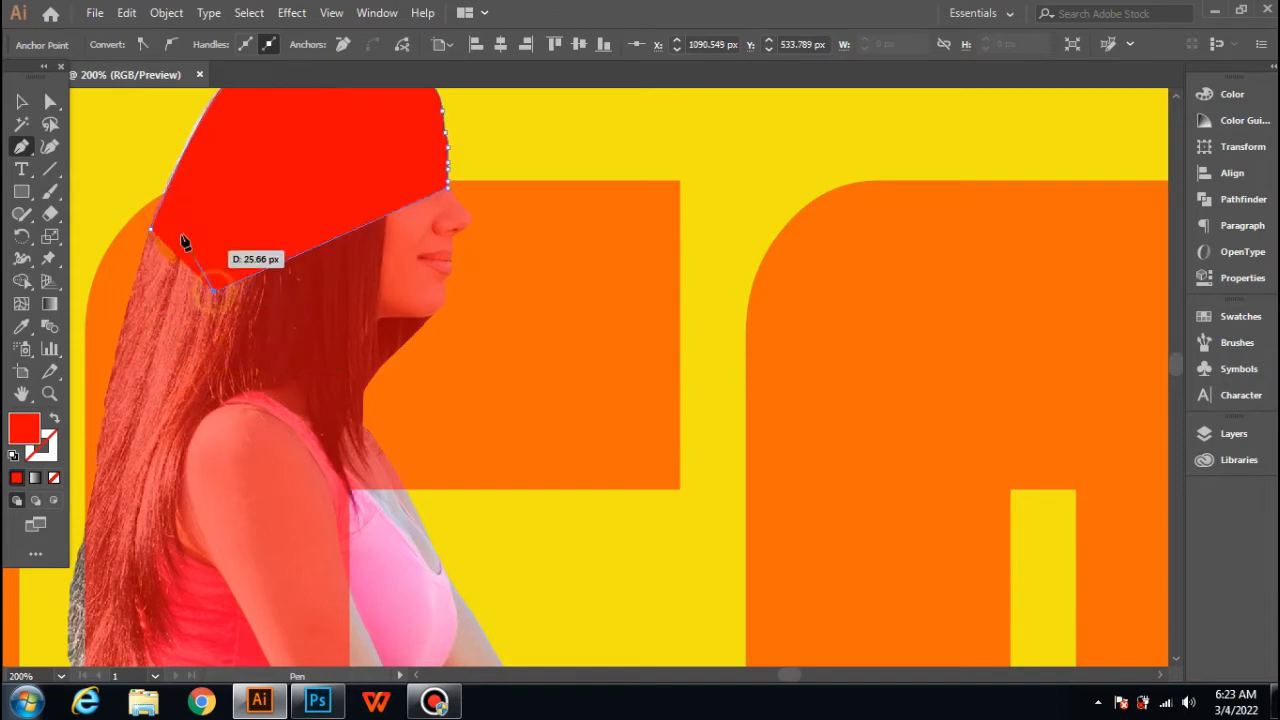
click(153, 232)
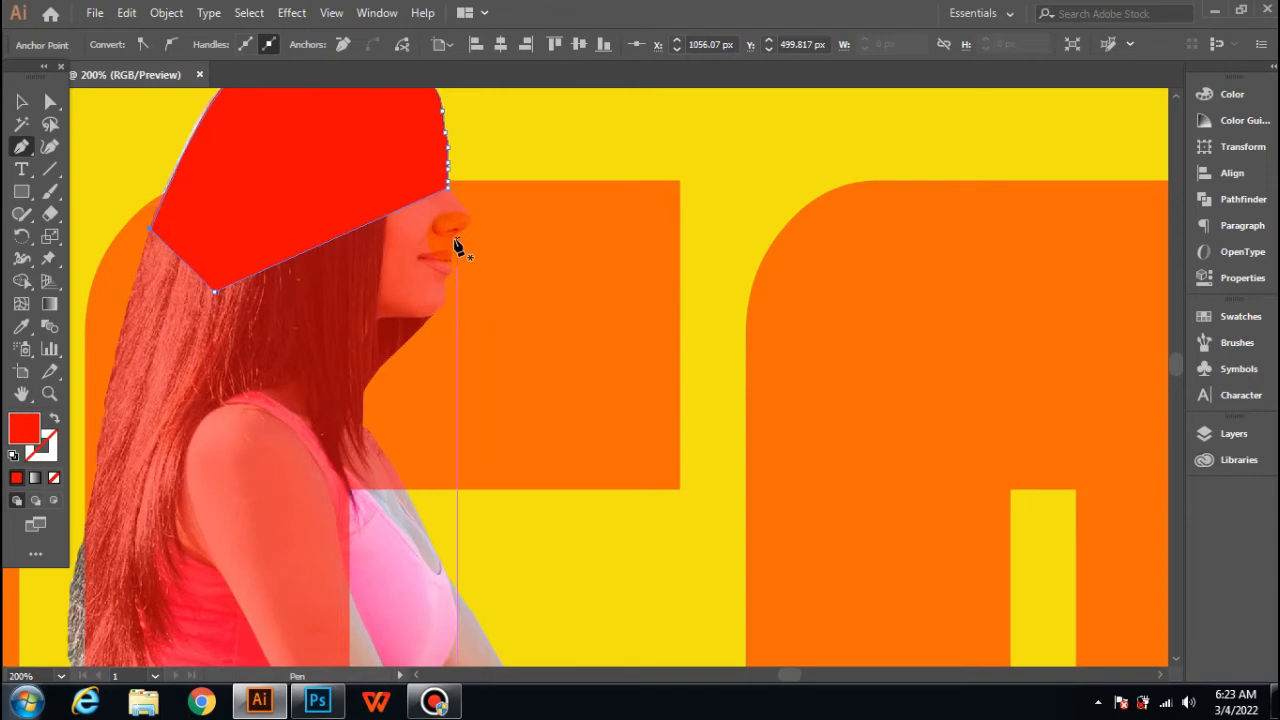
Ungroup the outlined YOGA letters so that each letter can be moved separately.
scroll(455, 245, down, 2)
scroll(455, 248, down, 2)
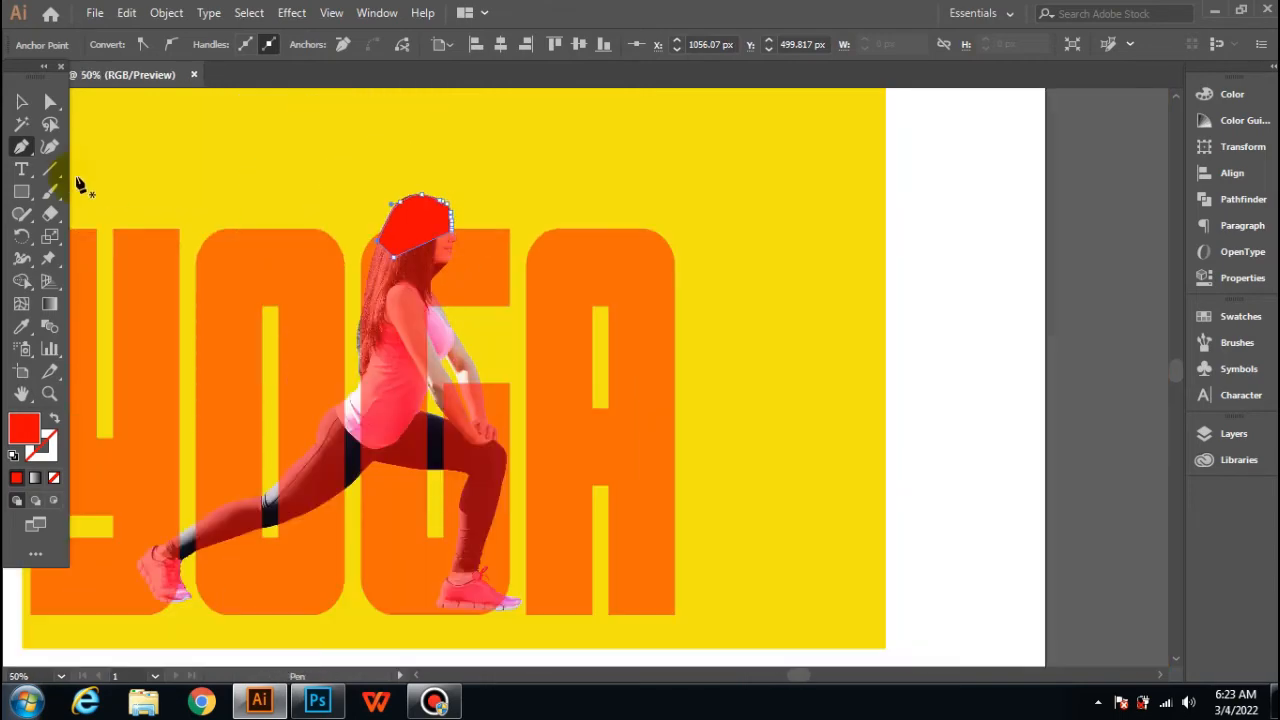
click(20, 101)
click(874, 252)
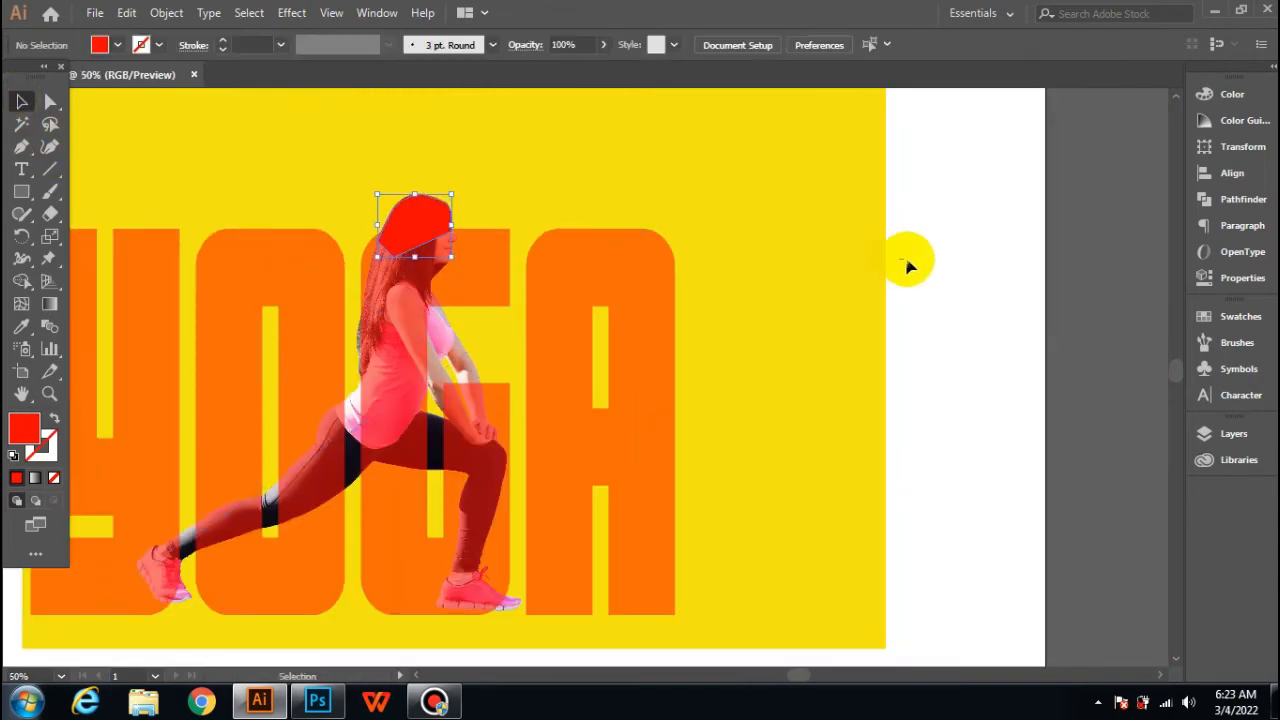
click(223, 331)
right_click(223, 331)
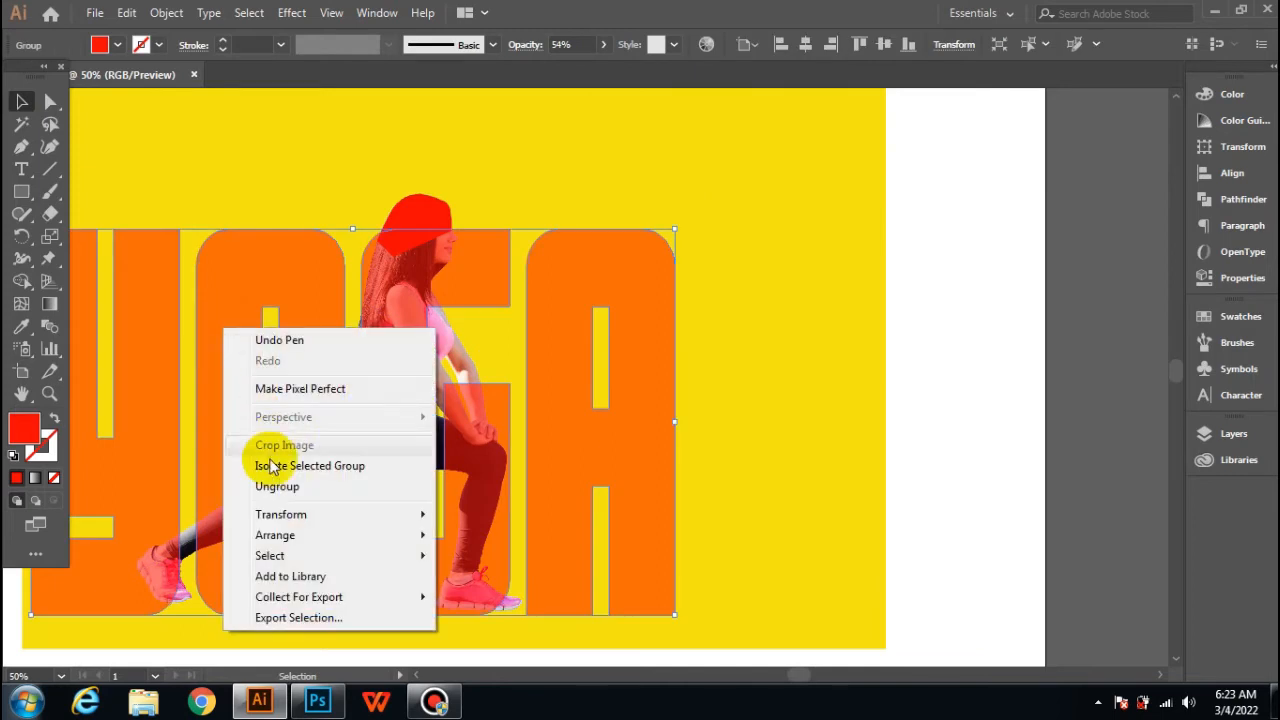
click(280, 486)
click(921, 318)
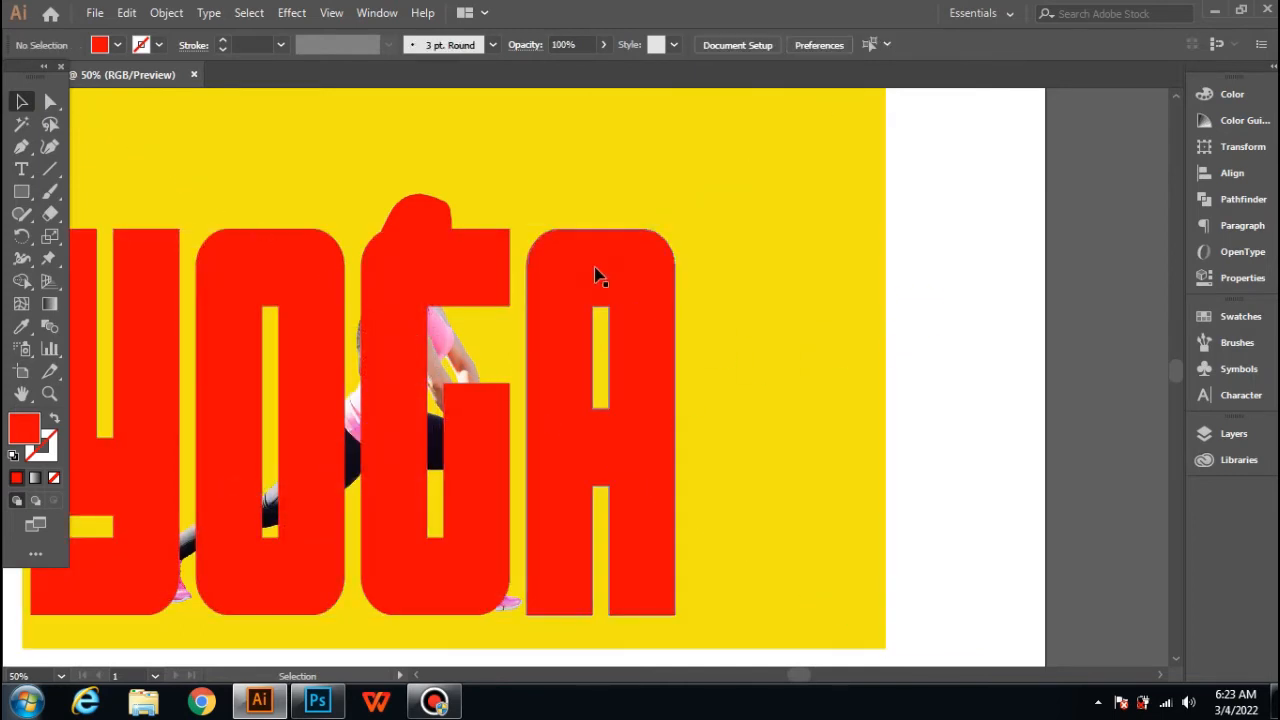
Tighten the letter spacing by moving the A and the O closer to the G and the Y closer to the O.
drag(560, 276, 549, 271)
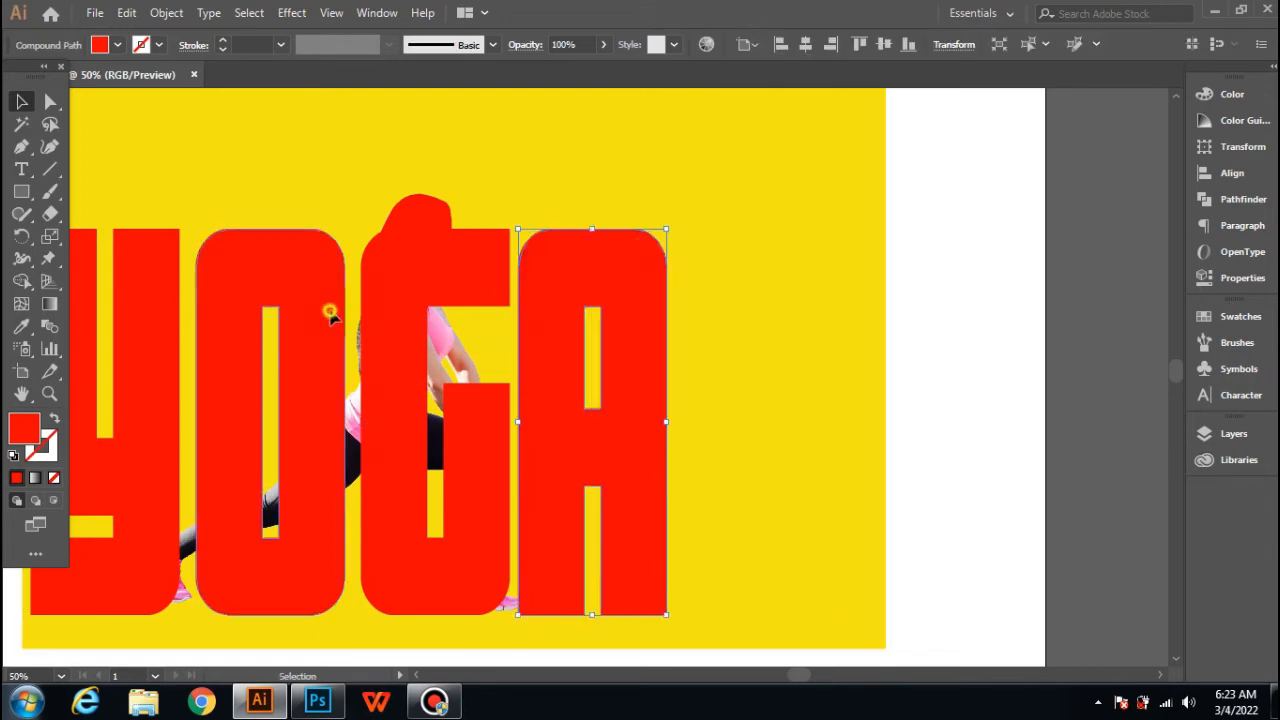
drag(330, 311, 338, 313)
drag(164, 337, 180, 343)
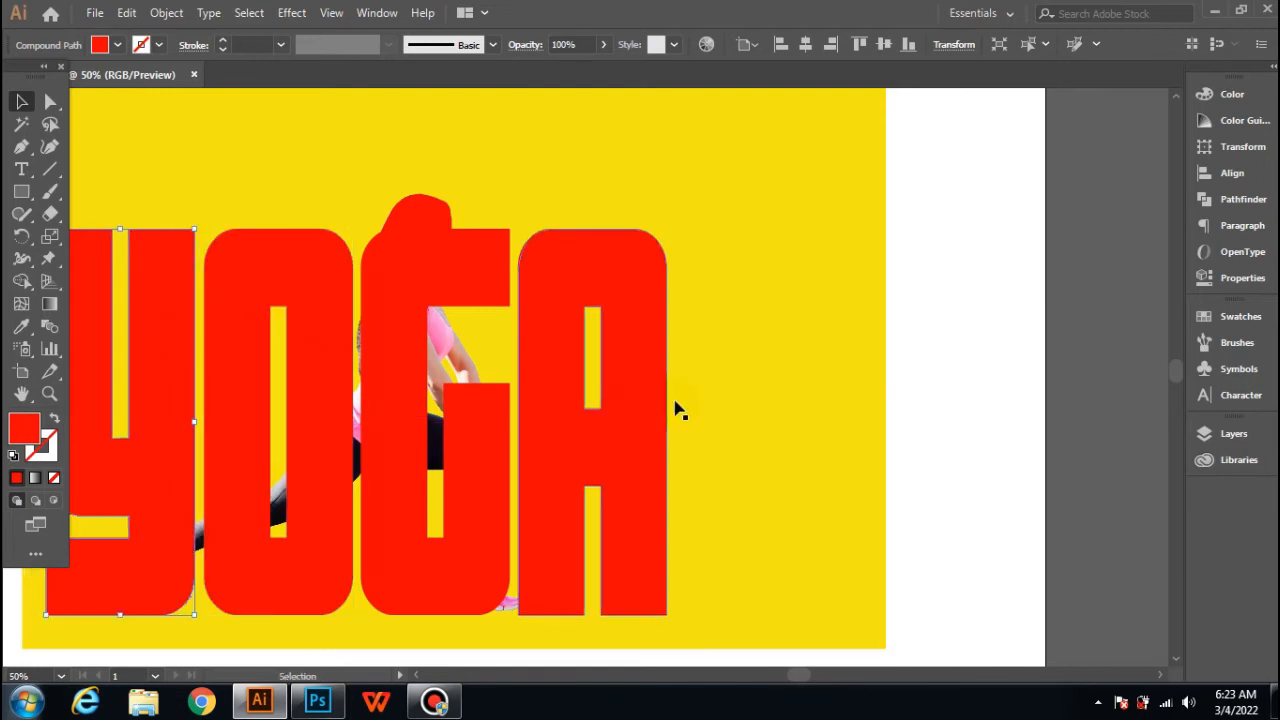
click(769, 383)
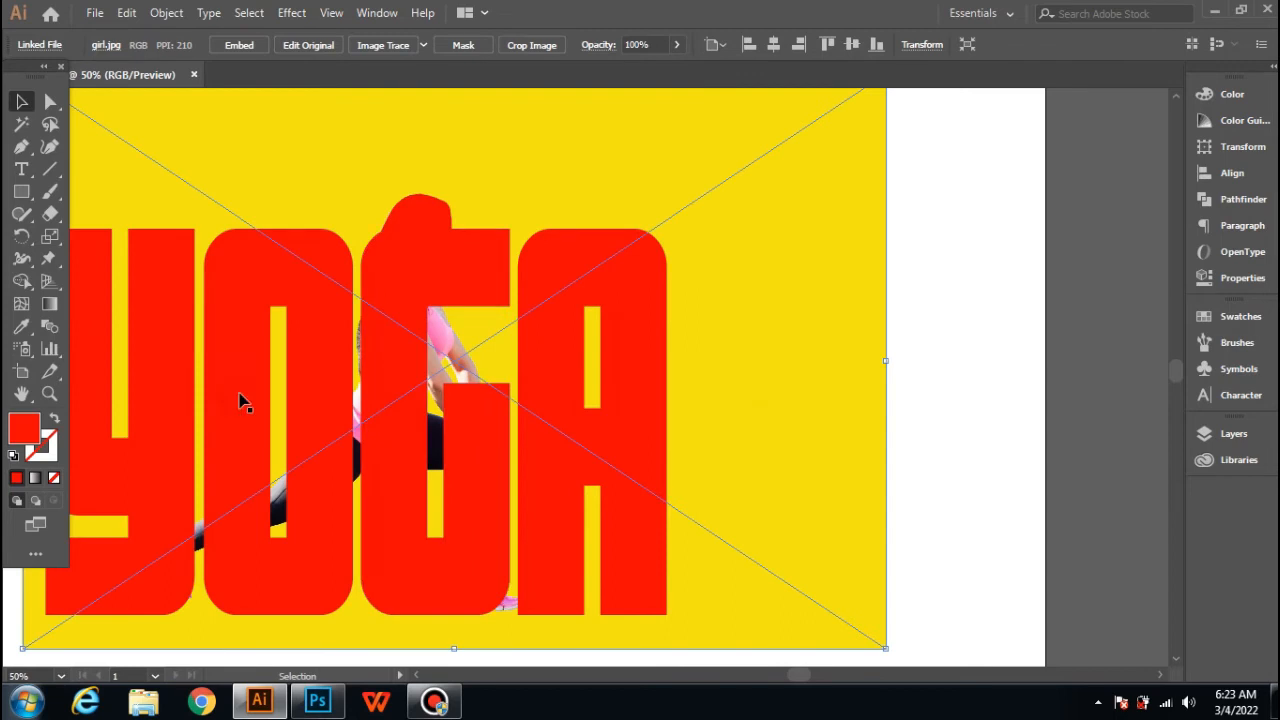
Nudge the Y slightly closer to the O to even out the gap between the letters.
drag(183, 393, 181, 397)
click(185, 388)
drag(489, 355, 490, 356)
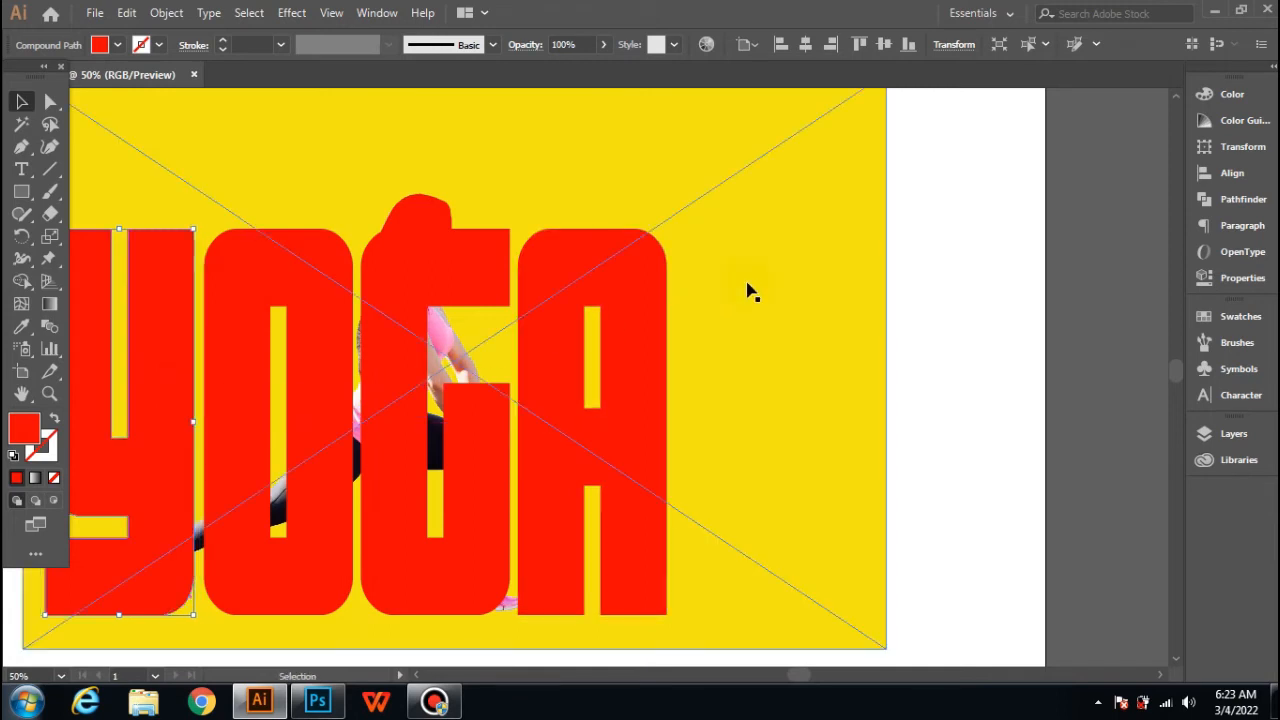
click(933, 340)
click(142, 468)
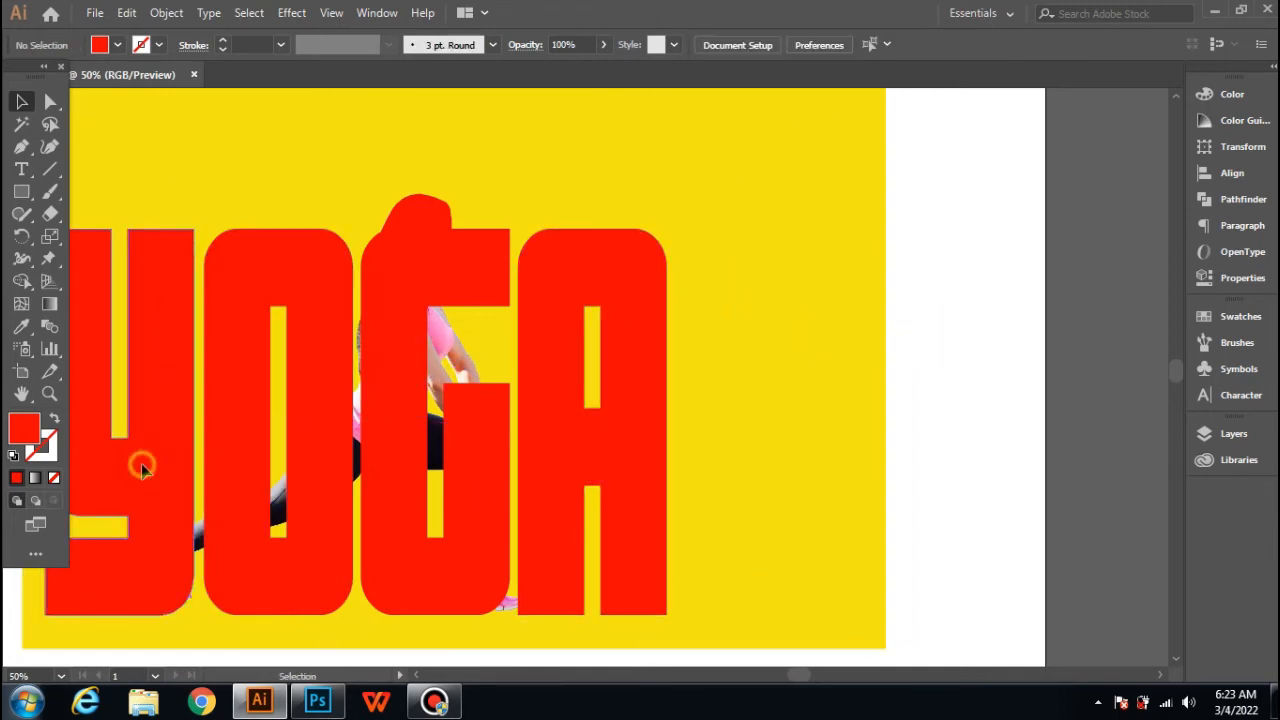
drag(144, 464, 148, 467)
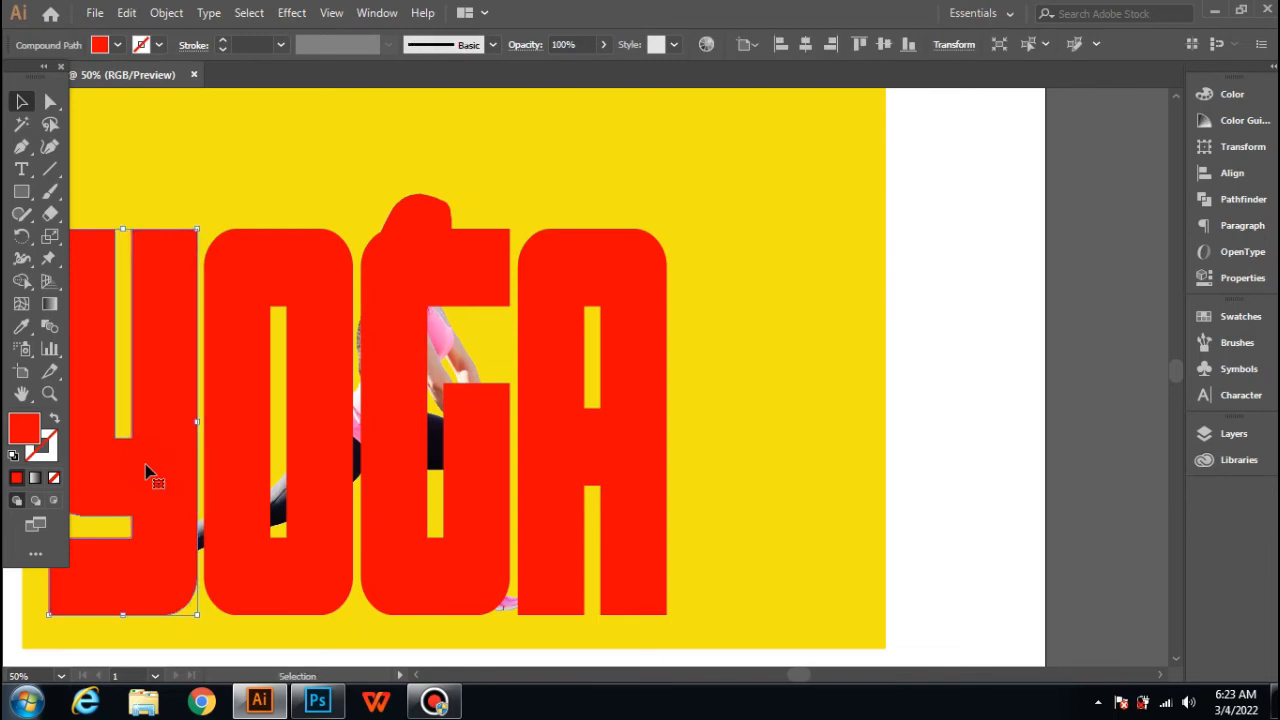
click(934, 400)
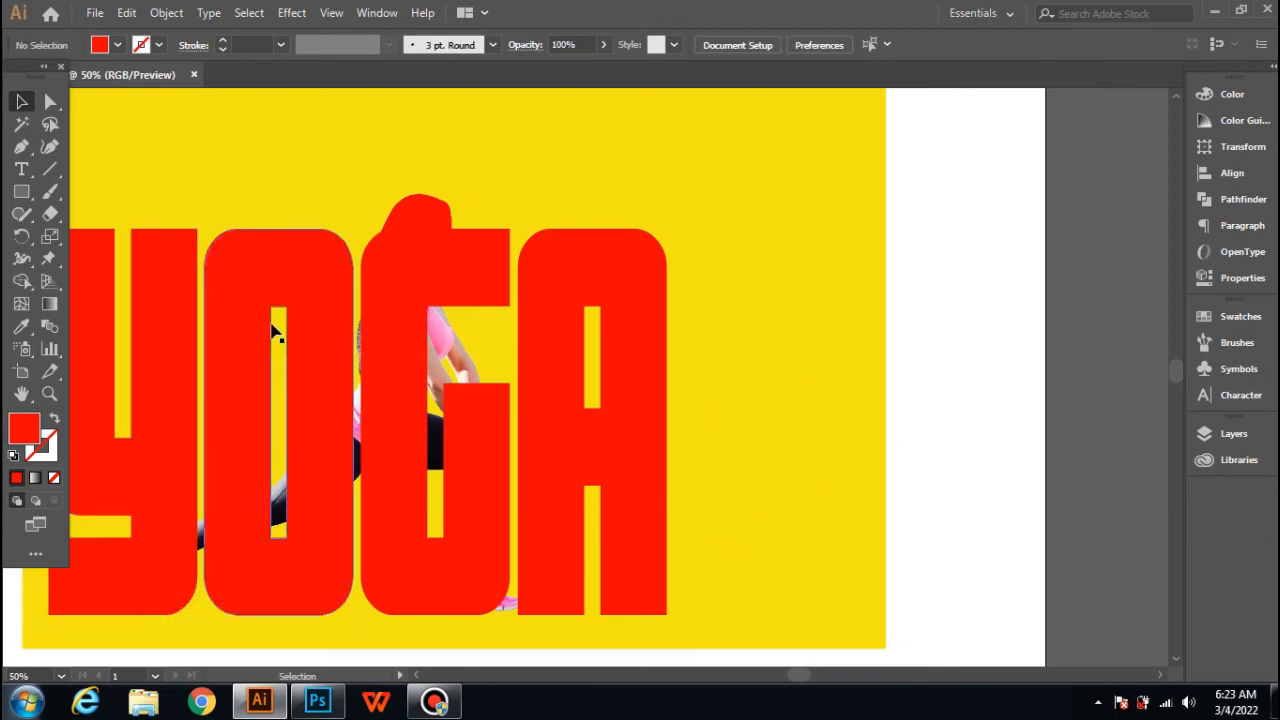
Unite the Y, O, G and A with the traced head shape using Pathfinder.
click(172, 286)
shift+click(306, 259)
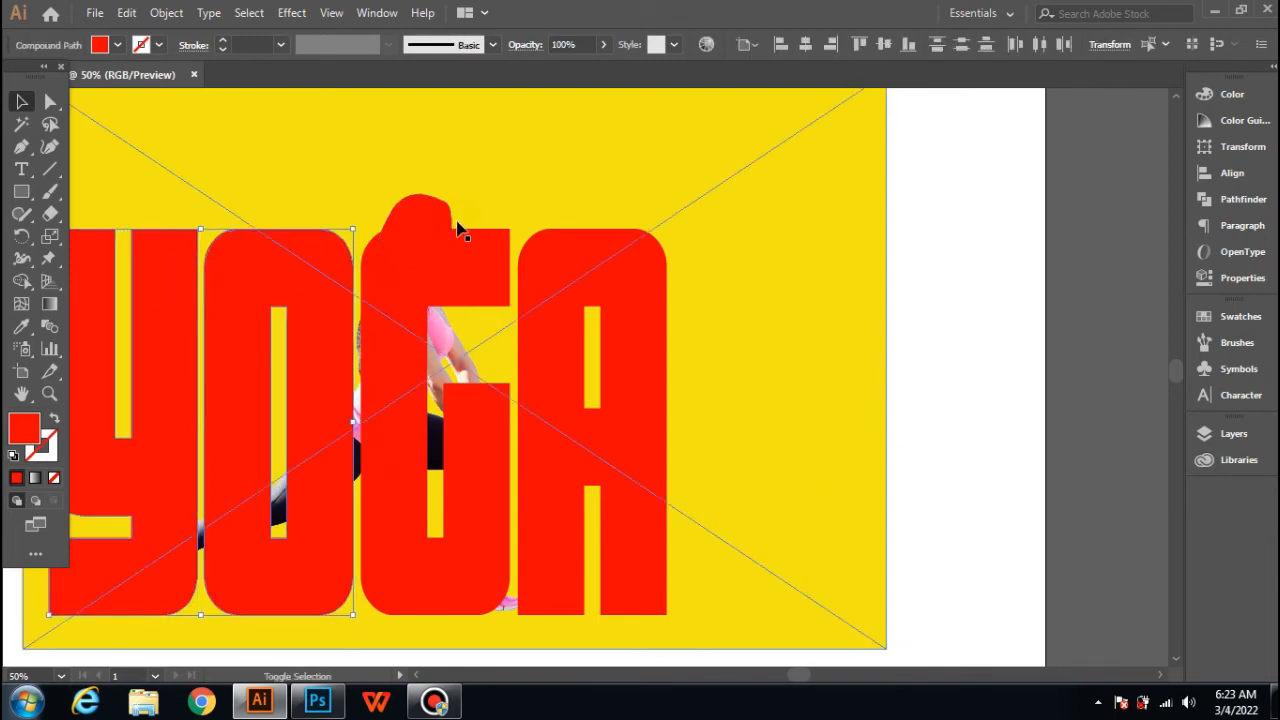
shift+click(440, 218)
shift+click(471, 243)
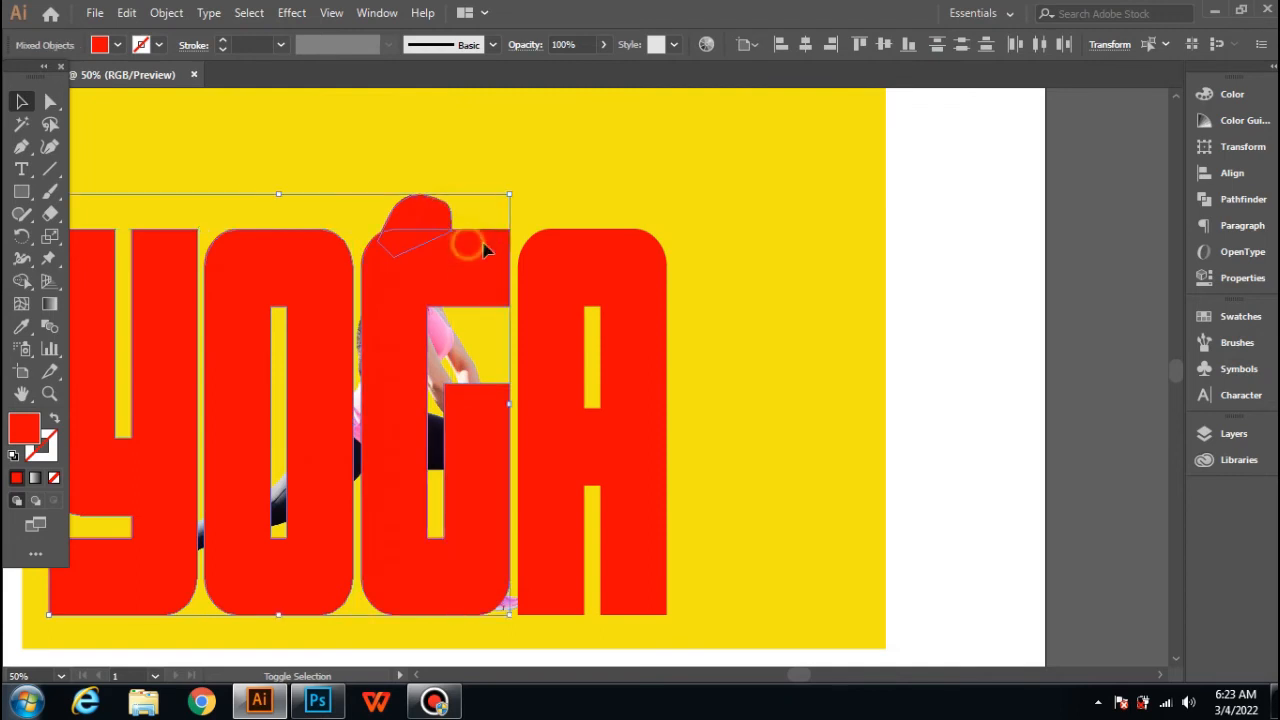
shift+click(548, 258)
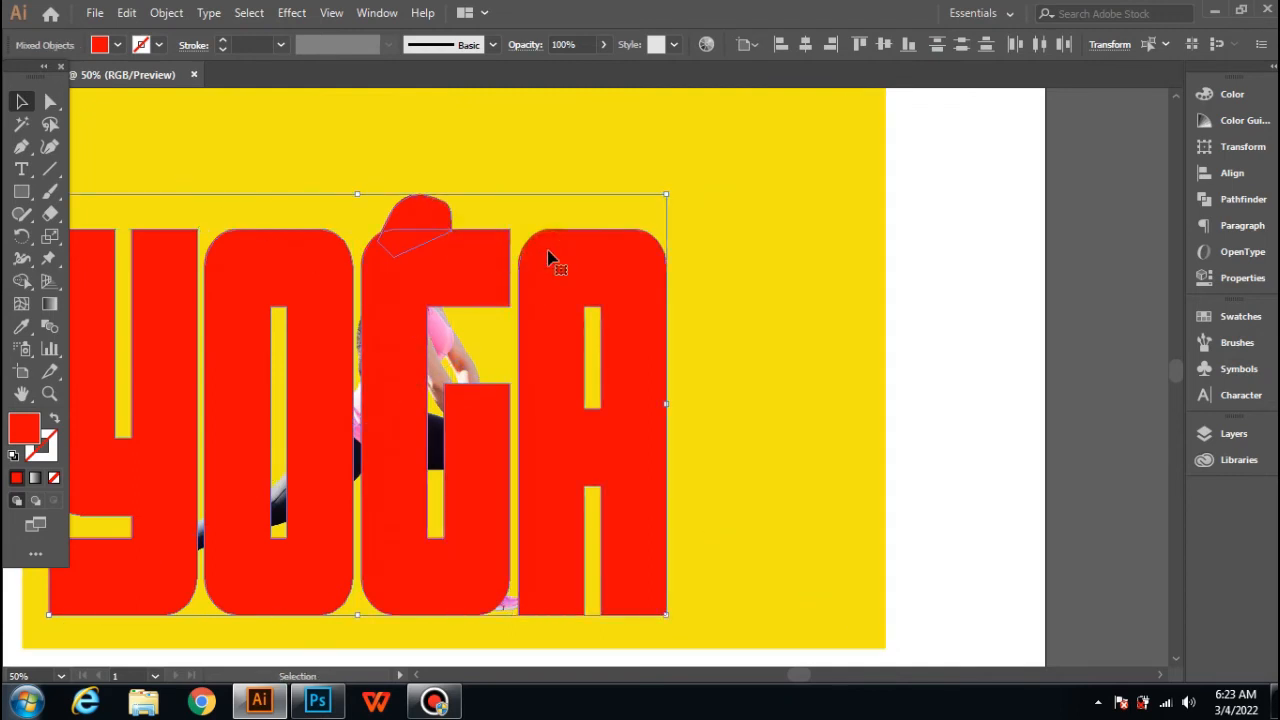
click(1236, 199)
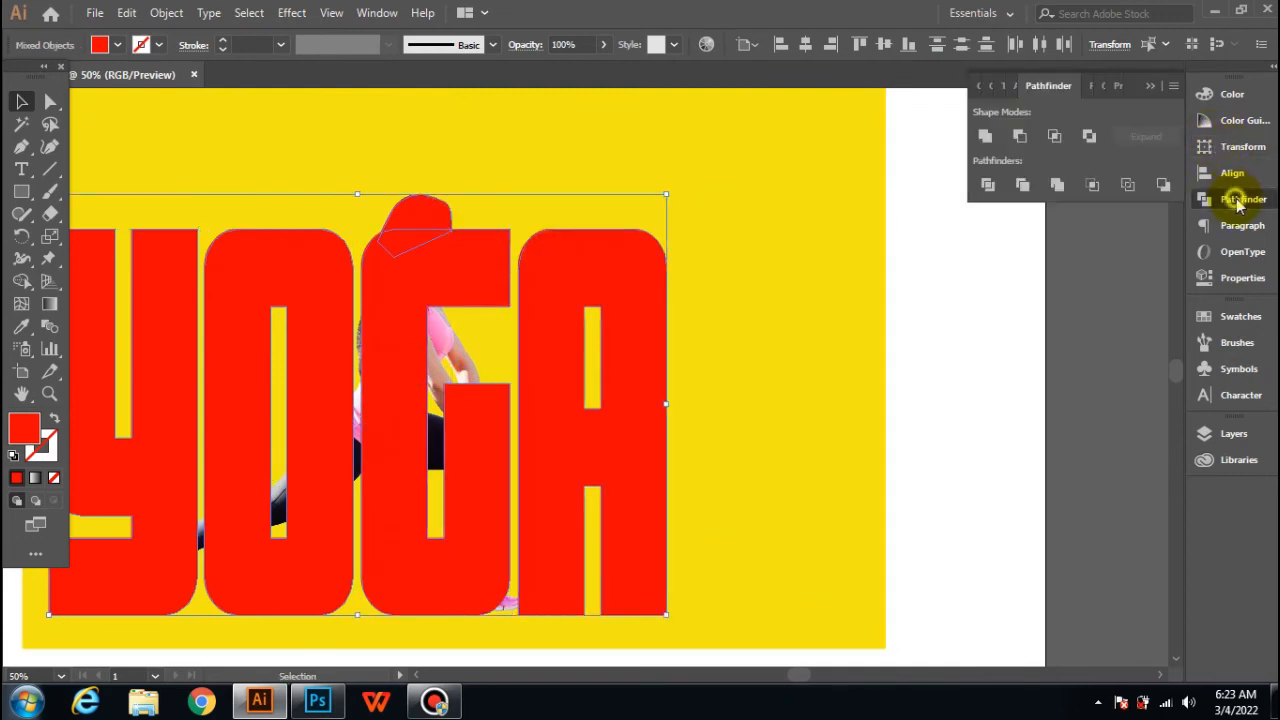
click(985, 138)
click(920, 312)
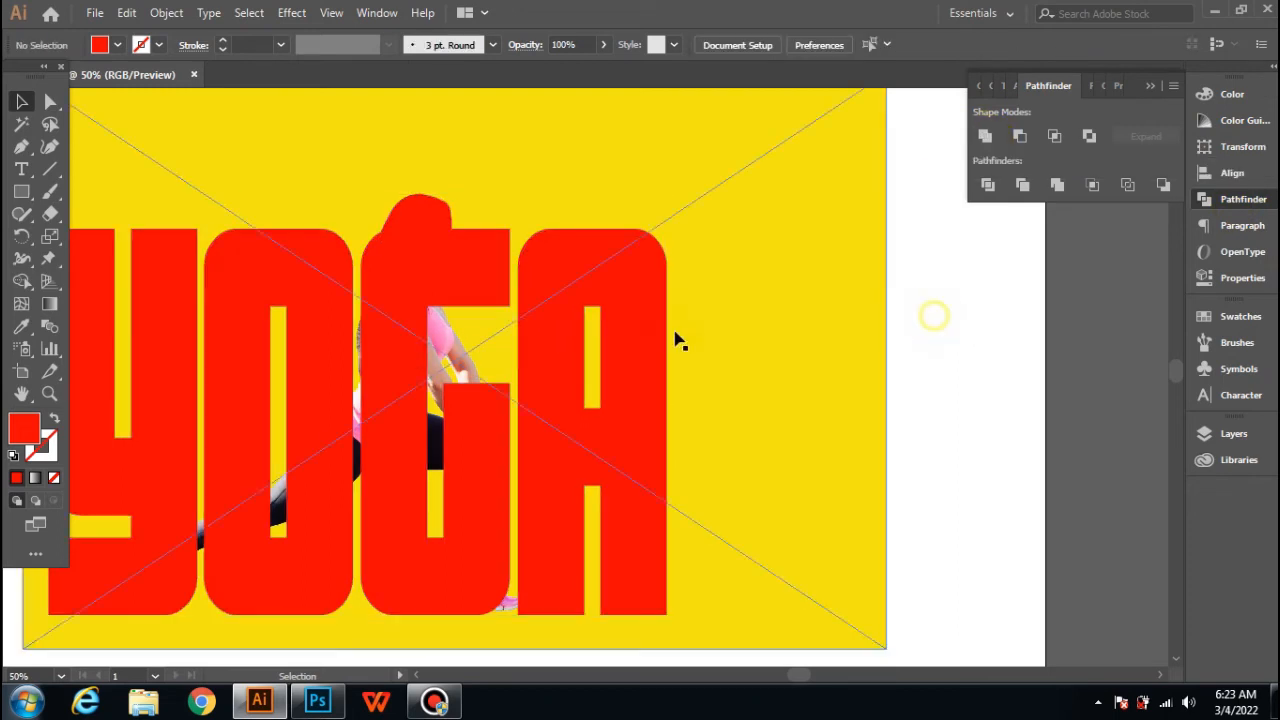
Make the united YOGA lettering into a compound path.
click(503, 282)
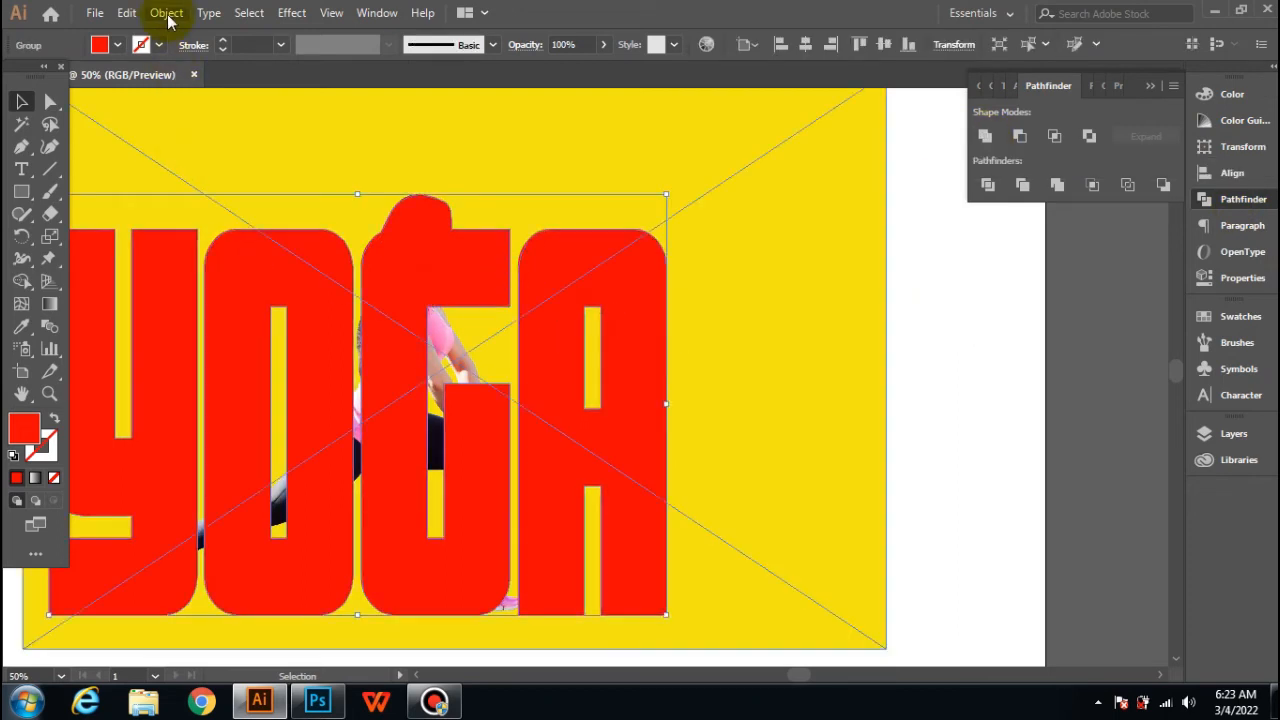
click(166, 13)
click(330, 677)
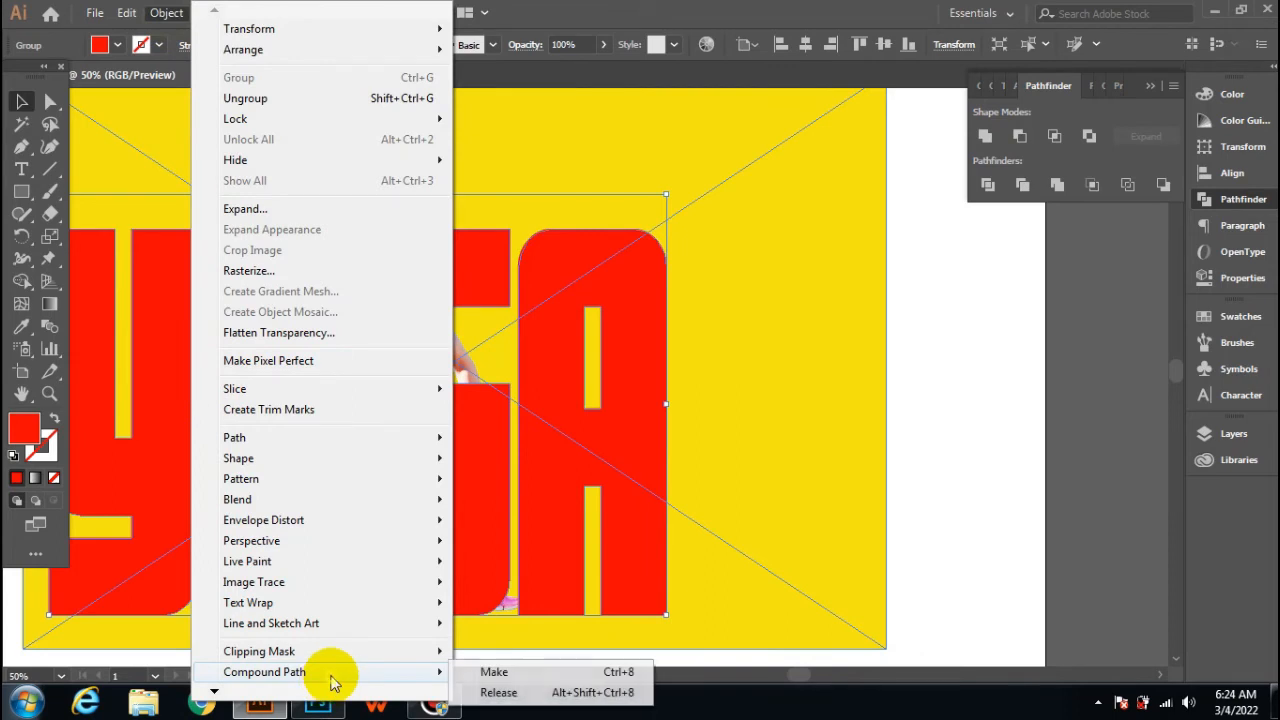
click(468, 676)
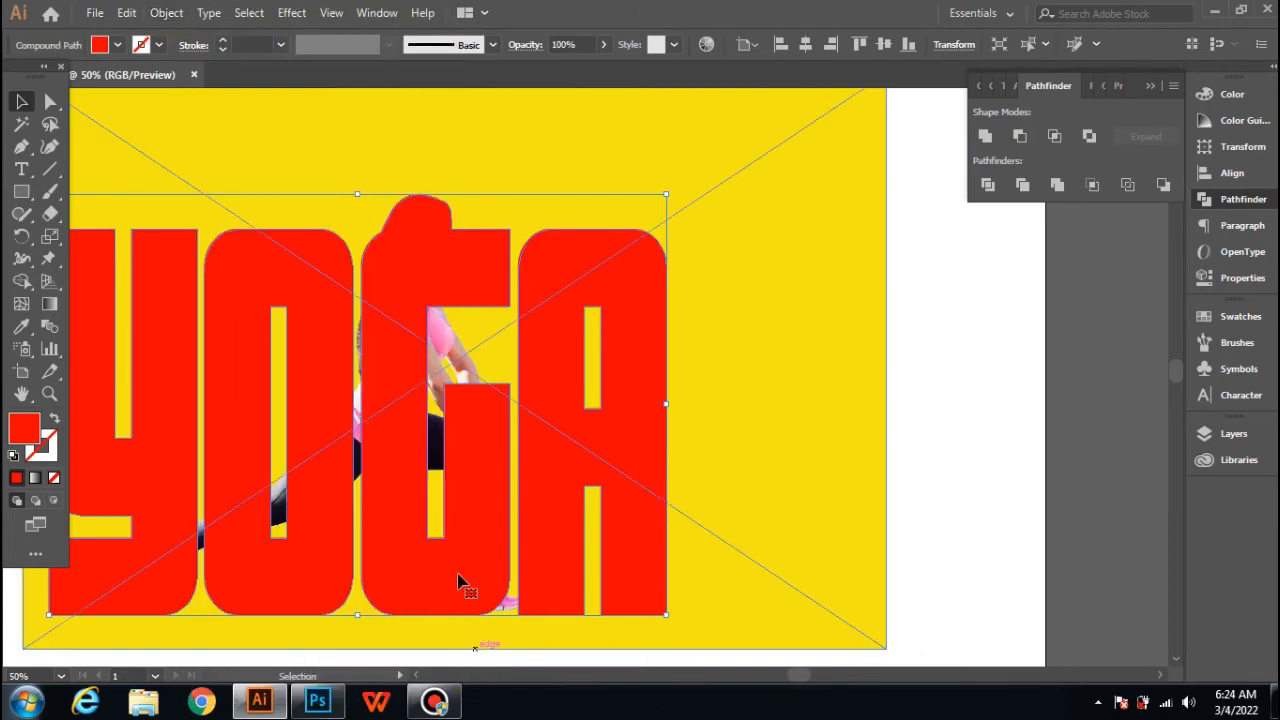
Make a clipping mask from the YOGA compound path and the woman's photo beneath it.
right_click(396, 330)
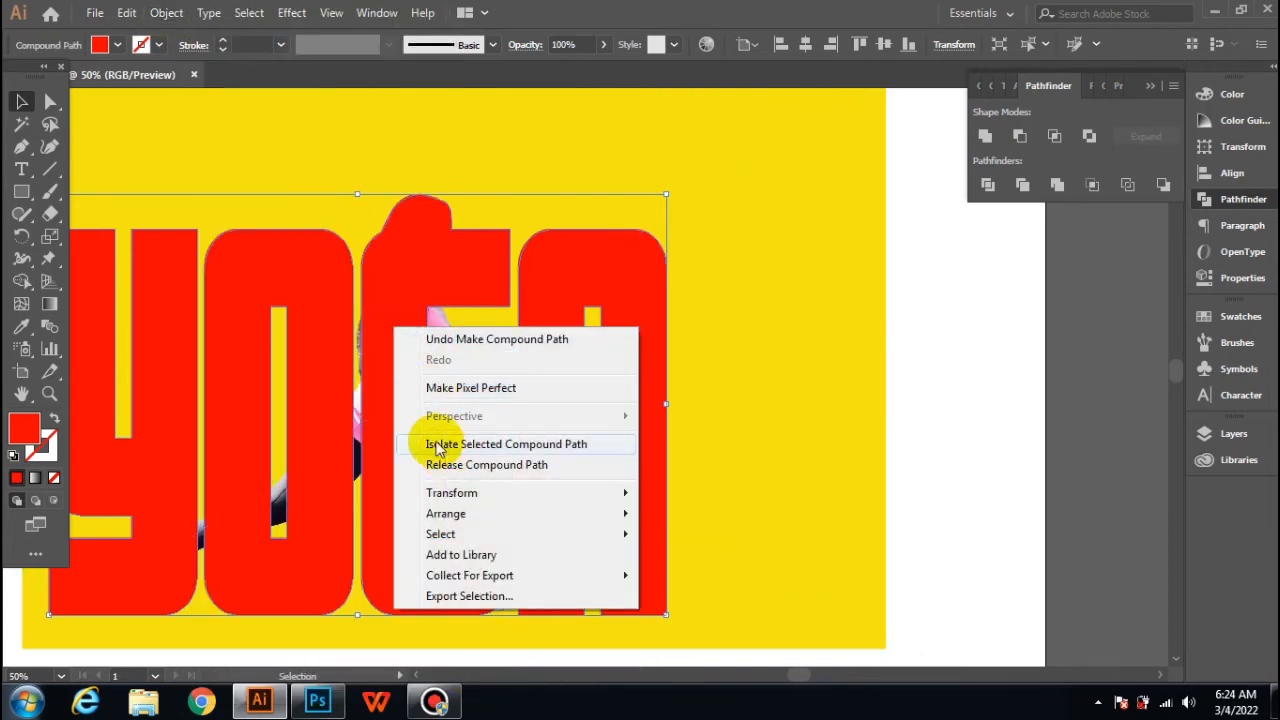
click(380, 293)
drag(720, 363, 360, 362)
drag(948, 376, 420, 350)
right_click(398, 283)
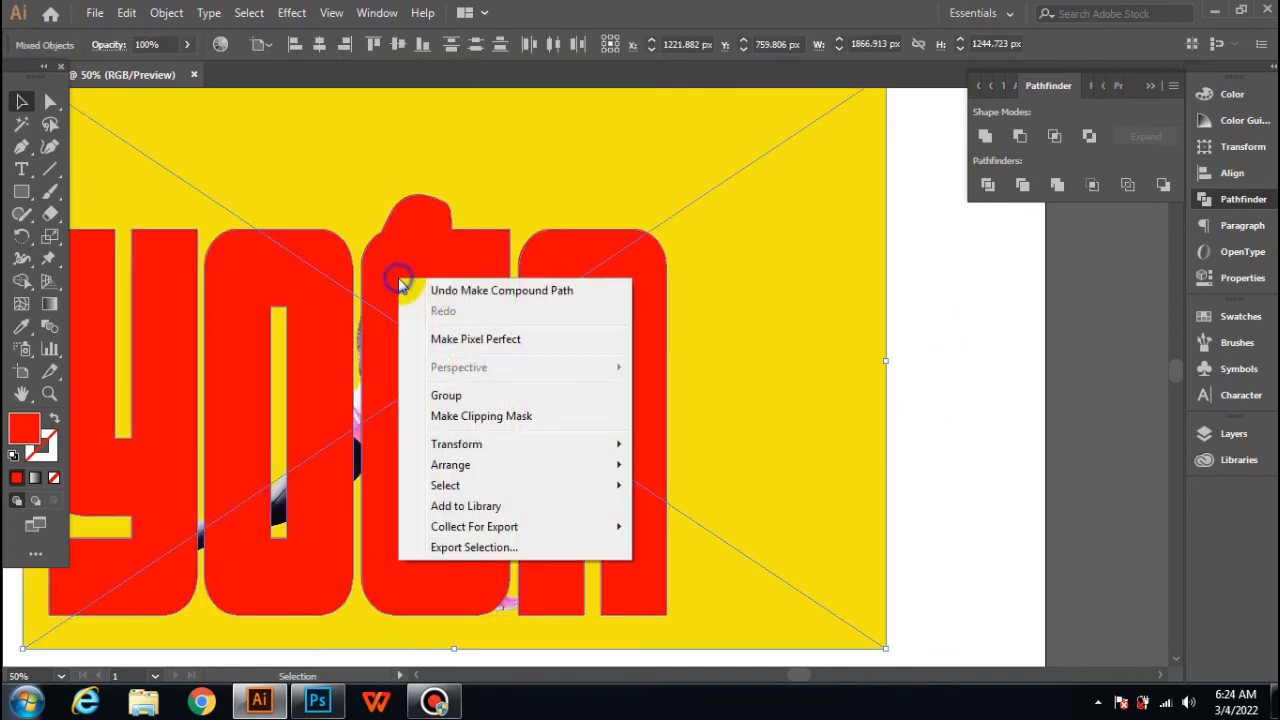
click(481, 416)
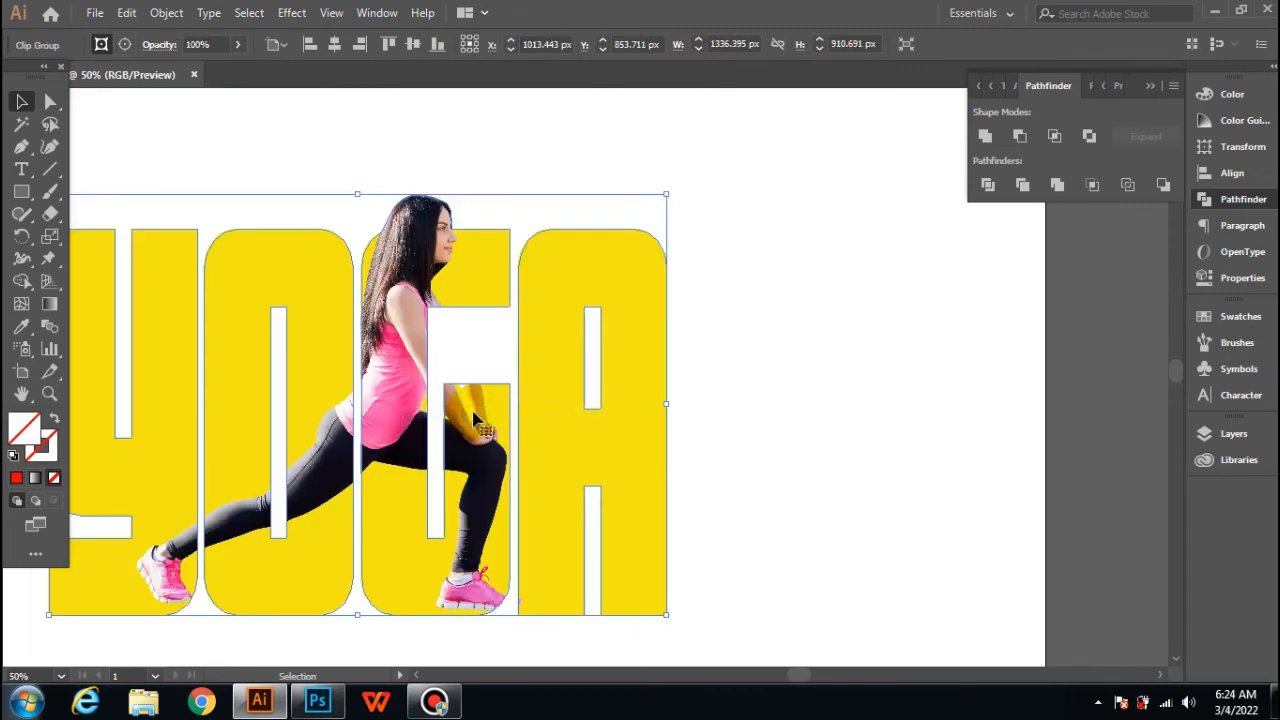
Move the clipped YOGA artwork toward the centre of the artboard and deselect it.
scroll(474, 420, down, 1)
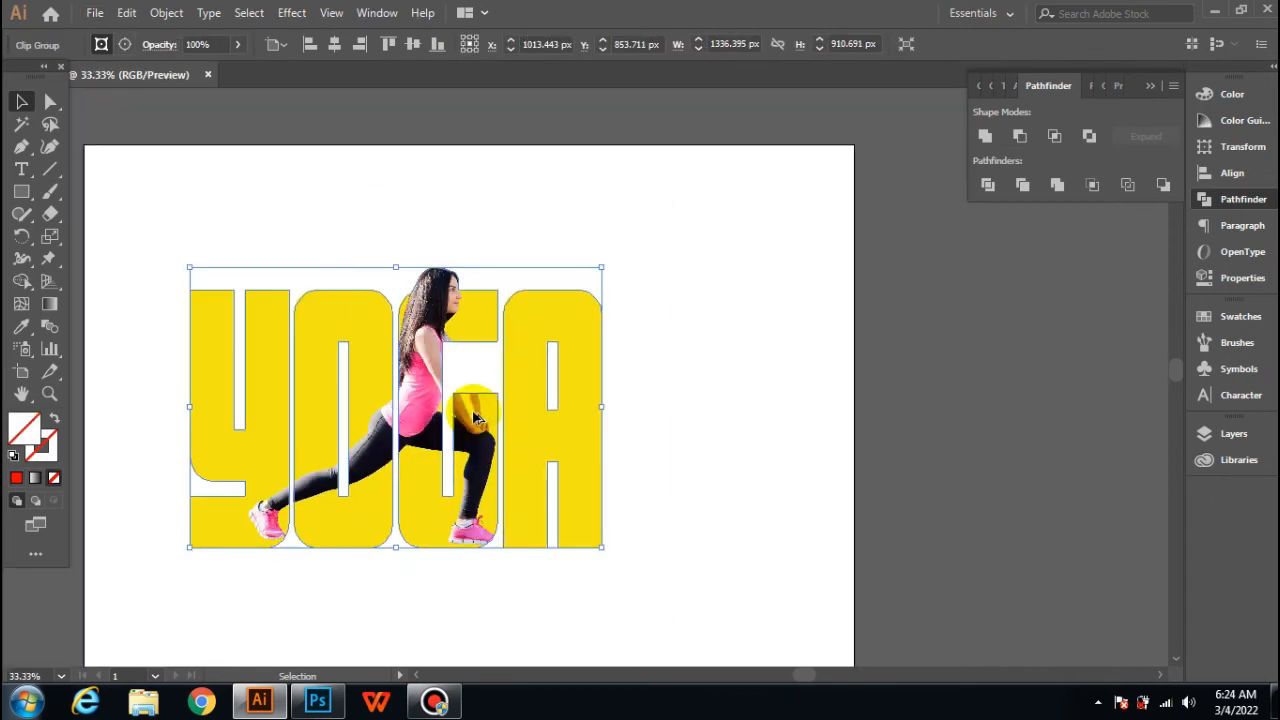
scroll(138, 306, left, 1)
scroll(139, 305, left, 1)
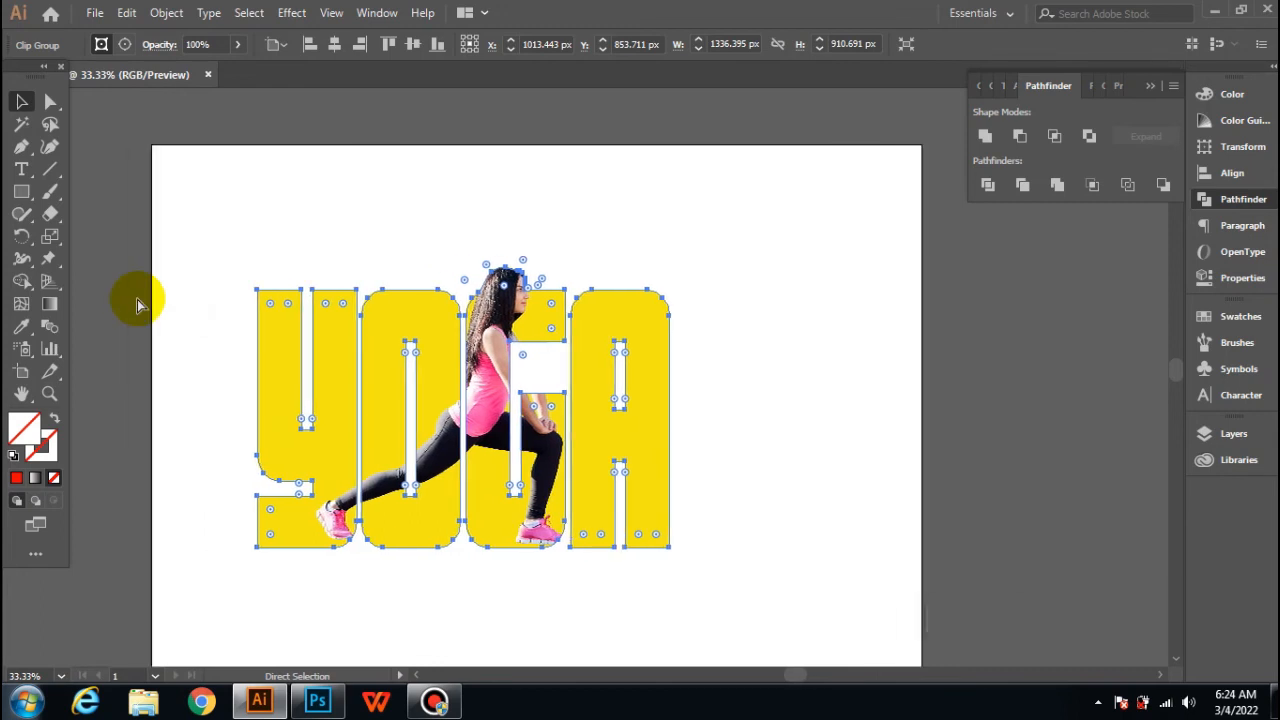
click(750, 320)
drag(537, 327, 557, 327)
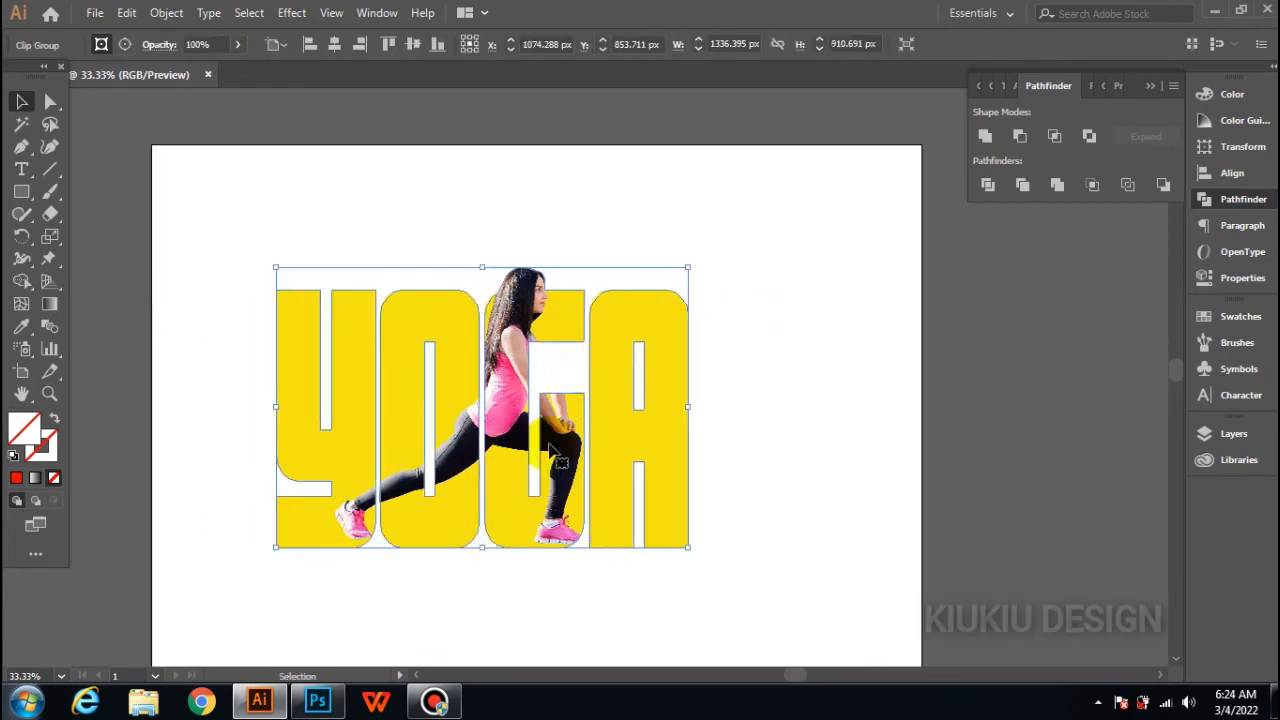
click(787, 441)
drag(450, 428, 475, 412)
click(792, 437)
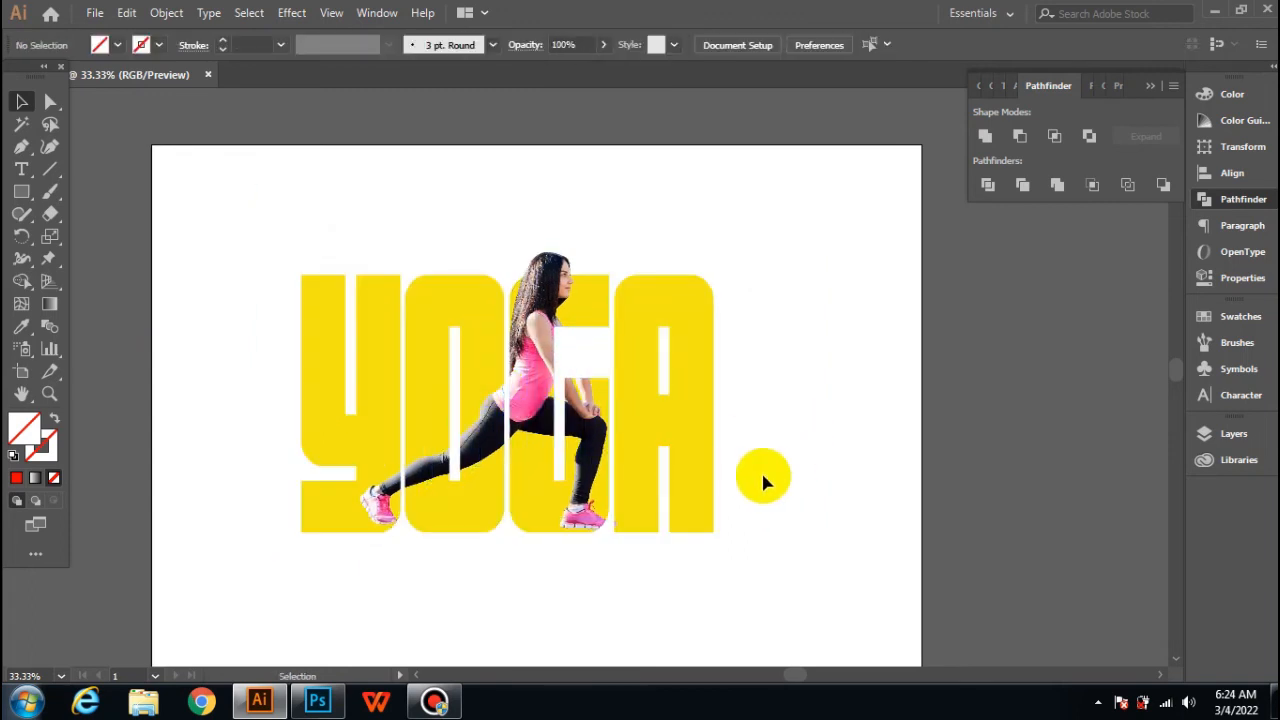